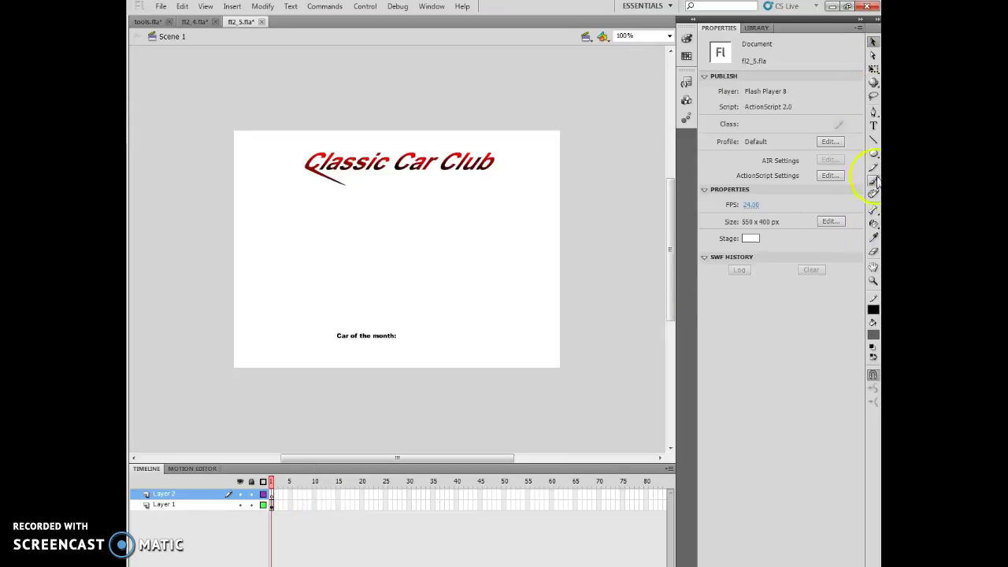
Draw a rectangle with 10.00 corner radii on Layer 2, covering the Classic Car Club heading
click(874, 154)
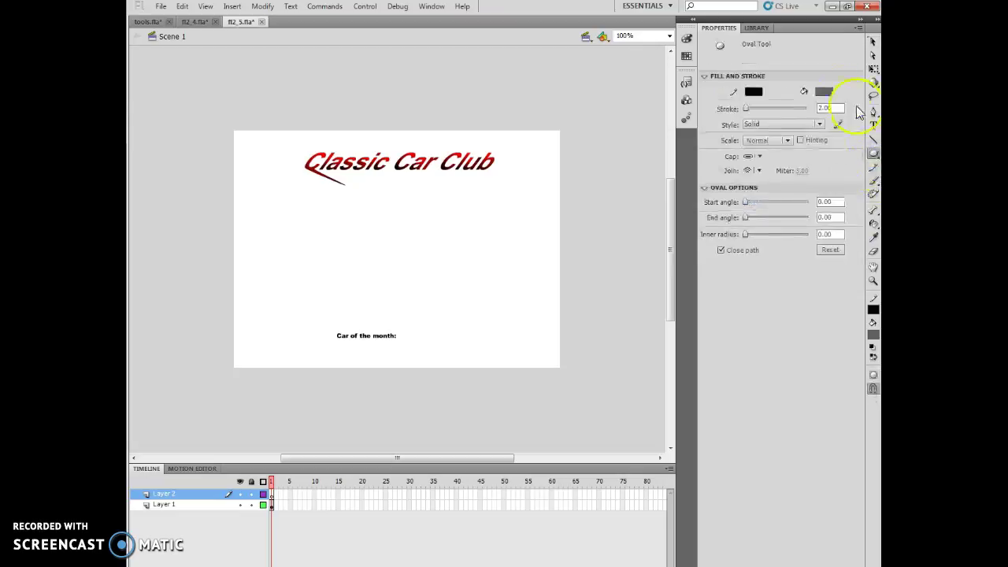
click(873, 154)
click(798, 154)
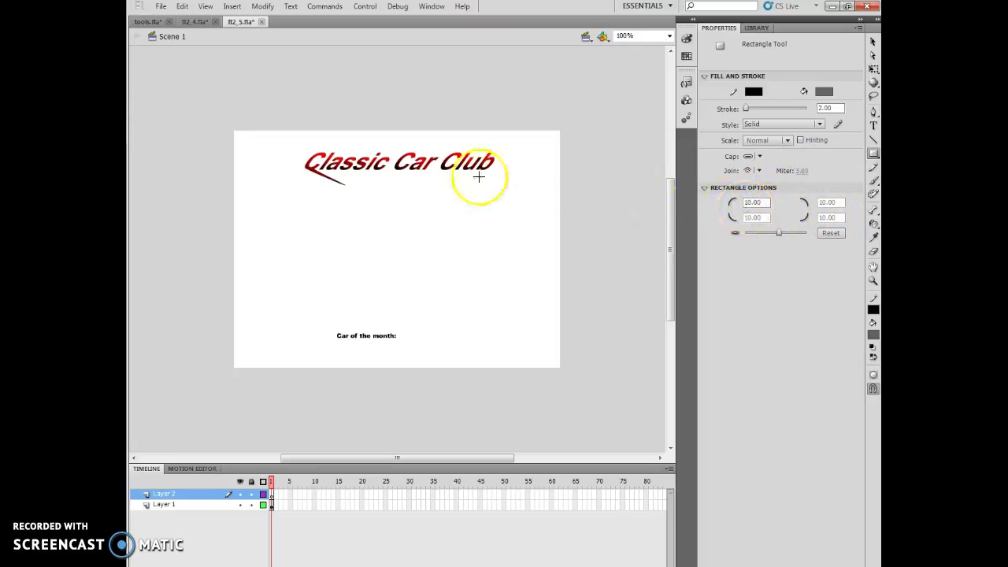
drag(281, 141, 515, 191)
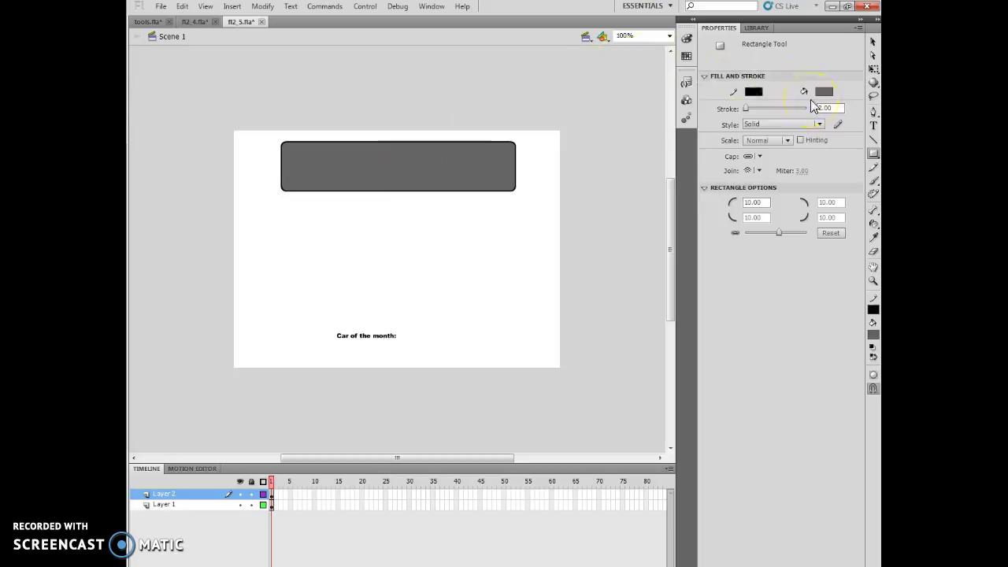
click(791, 110)
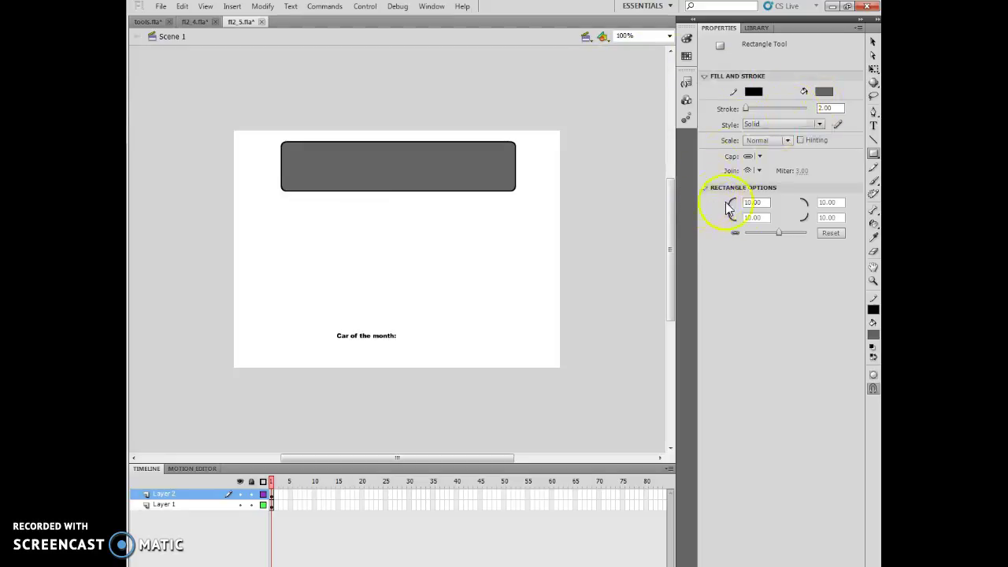
click(825, 99)
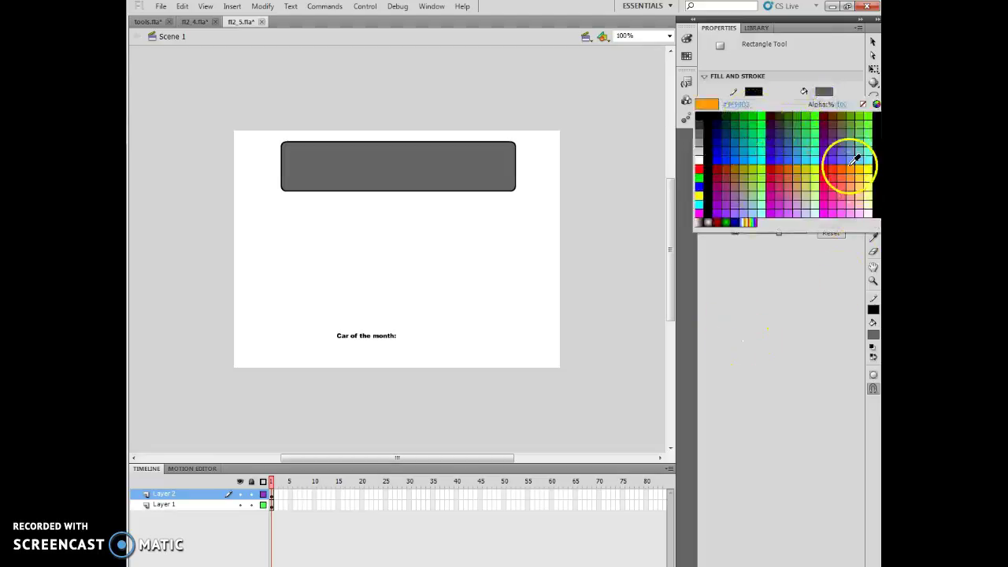
click(823, 92)
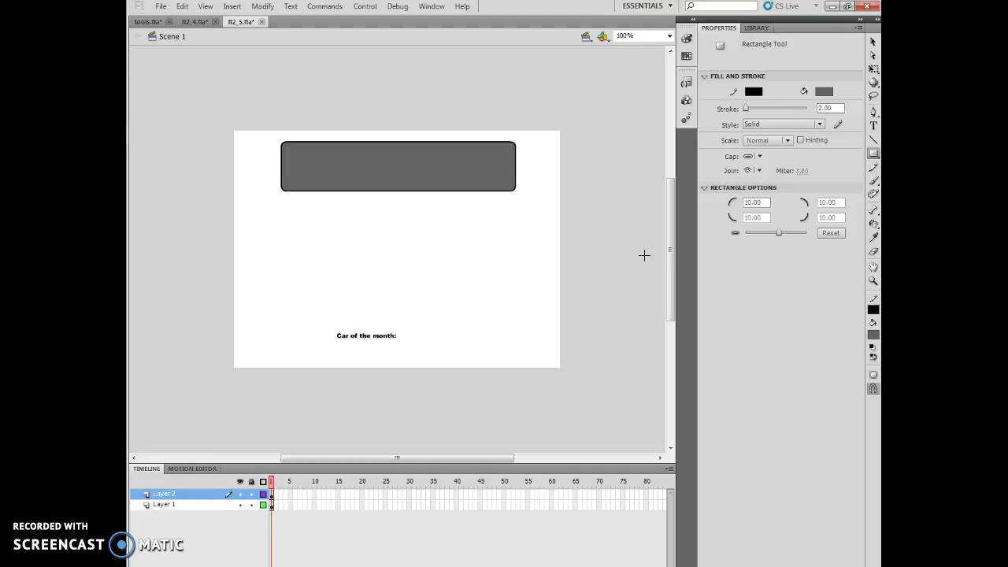
click(754, 171)
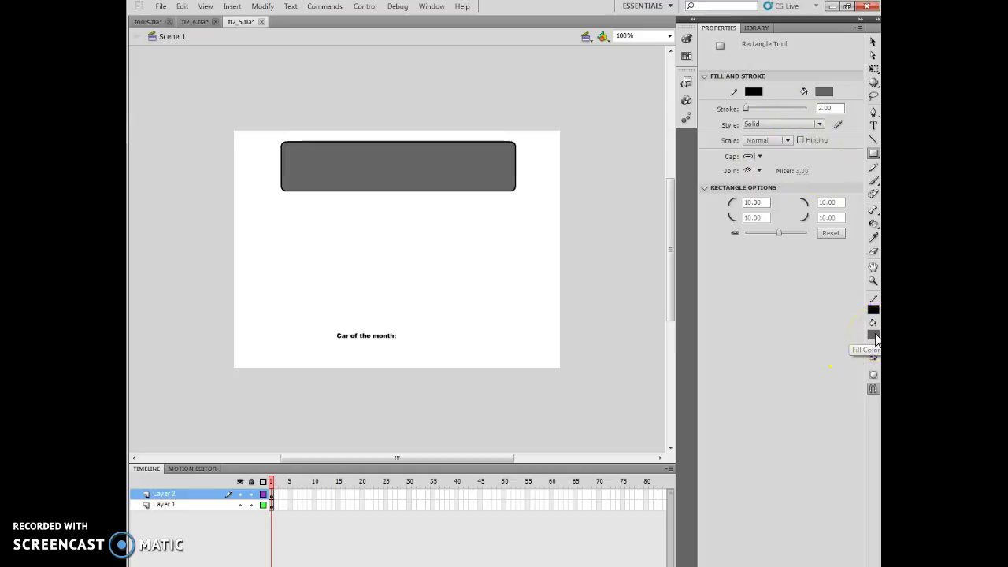
Set the fill color to #999999 and the stroke color to a light gray sampled from the screen
drag(874, 335, 715, 350)
click(735, 348)
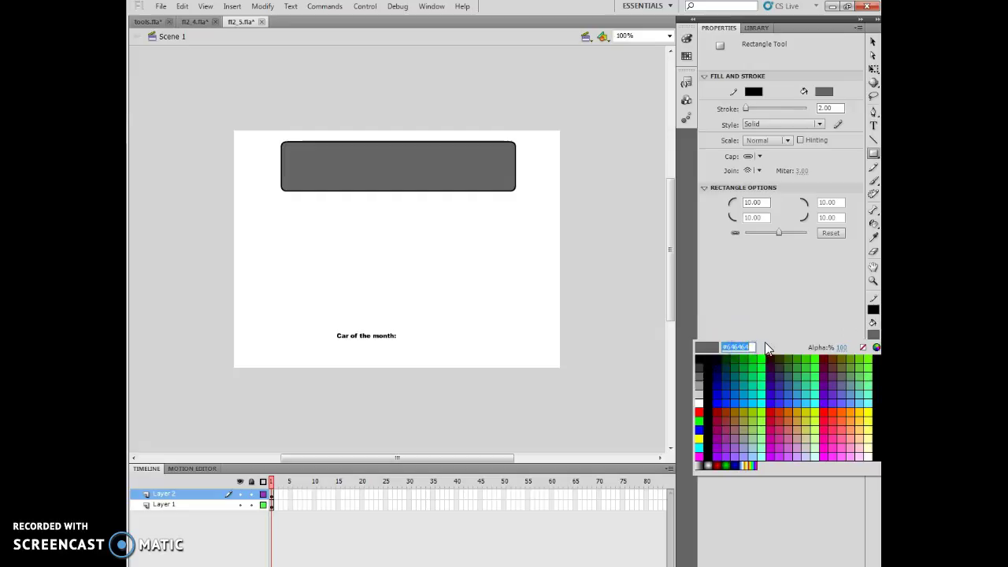
text(#9)
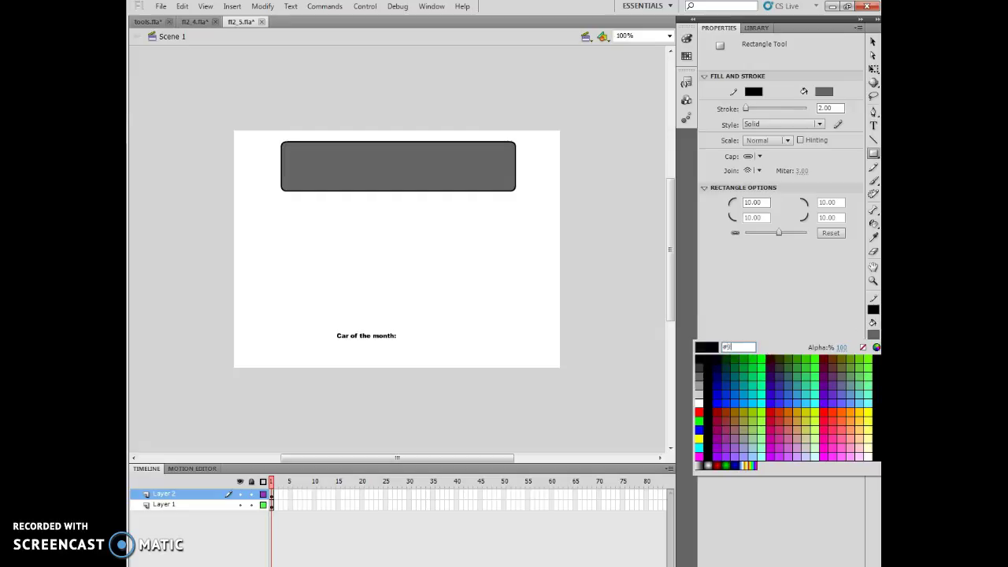
text(99999)
key(Return)
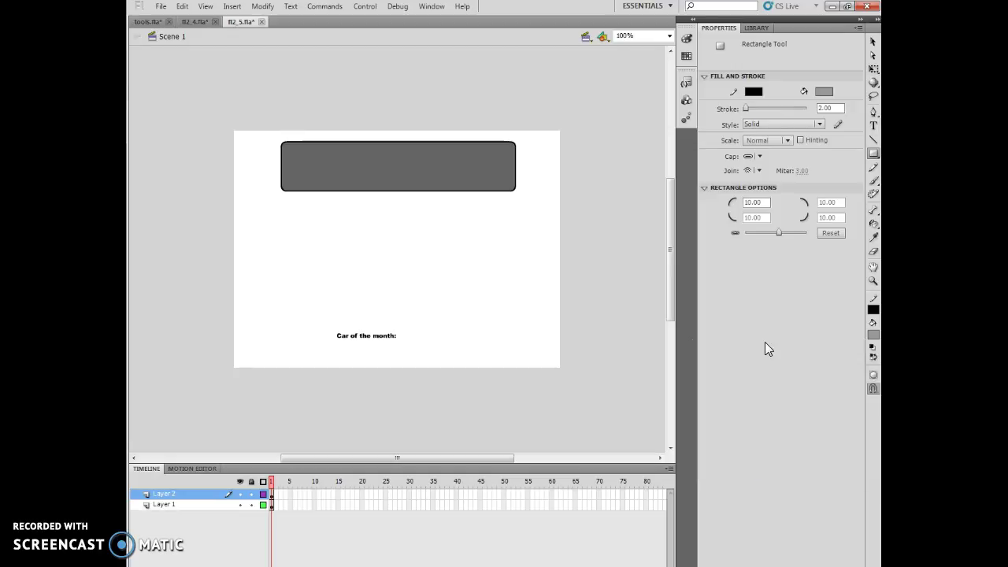
click(874, 310)
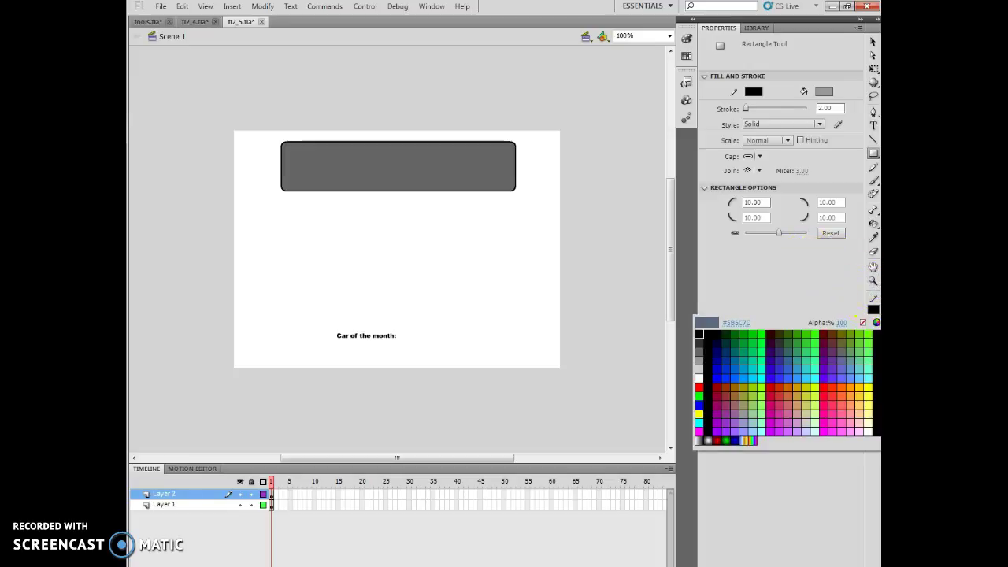
click(657, 87)
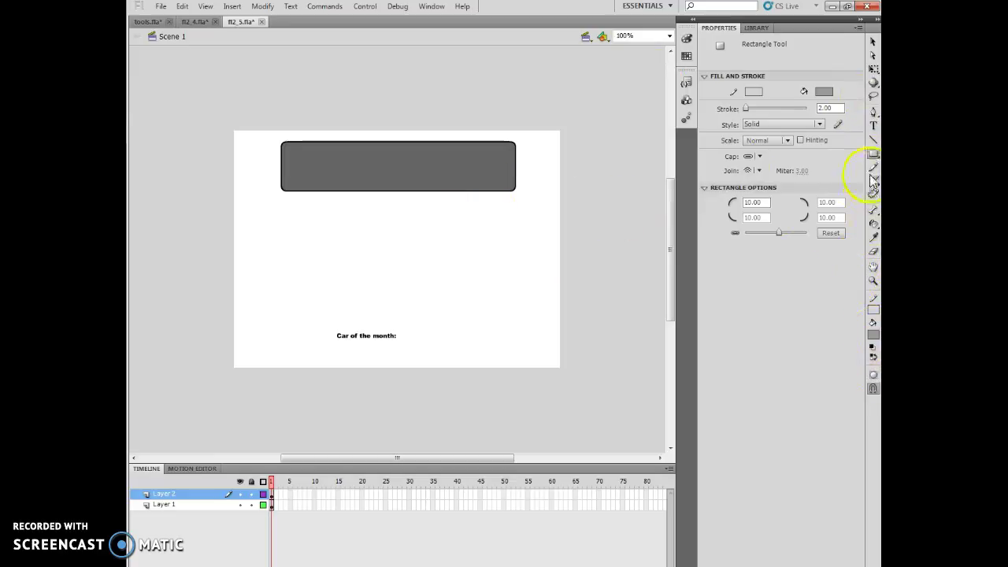
Recolor the inside of the rounded rectangle with the current gray fill using the Paint Bucket tool
click(873, 224)
click(858, 241)
click(874, 225)
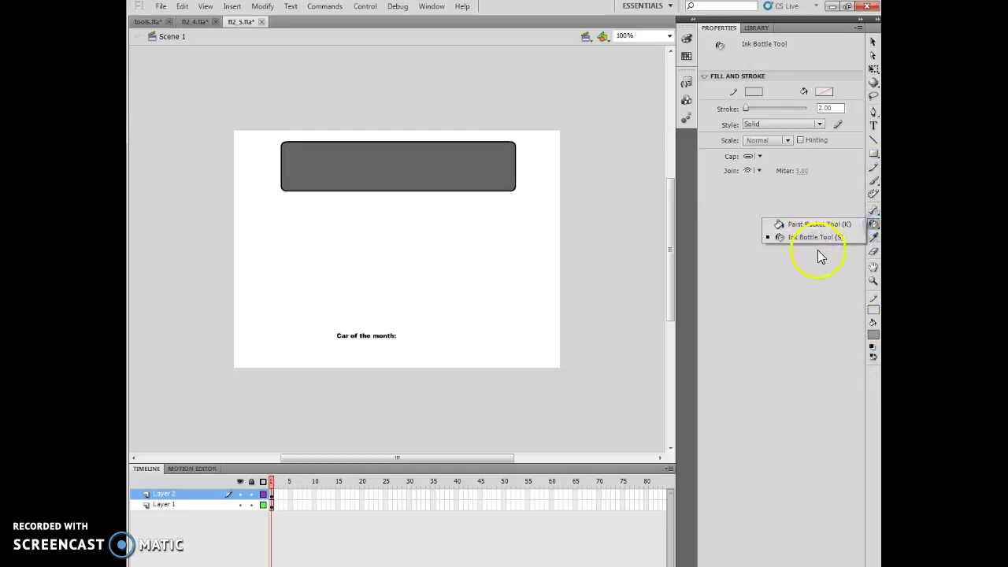
click(815, 224)
click(411, 166)
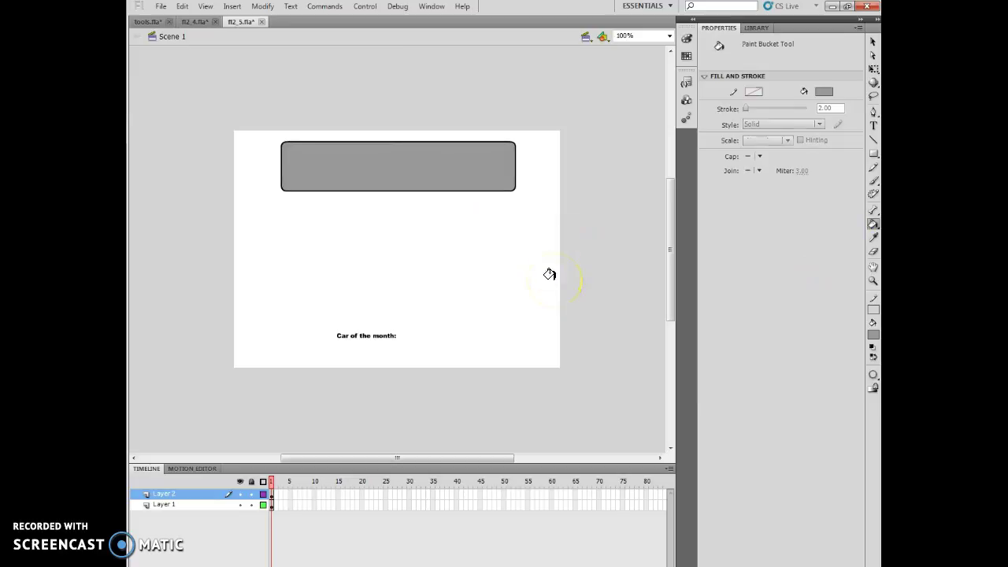
click(345, 163)
Move Layer 1 above Layer 2 so the heading text sits in front of the rectangle
click(872, 41)
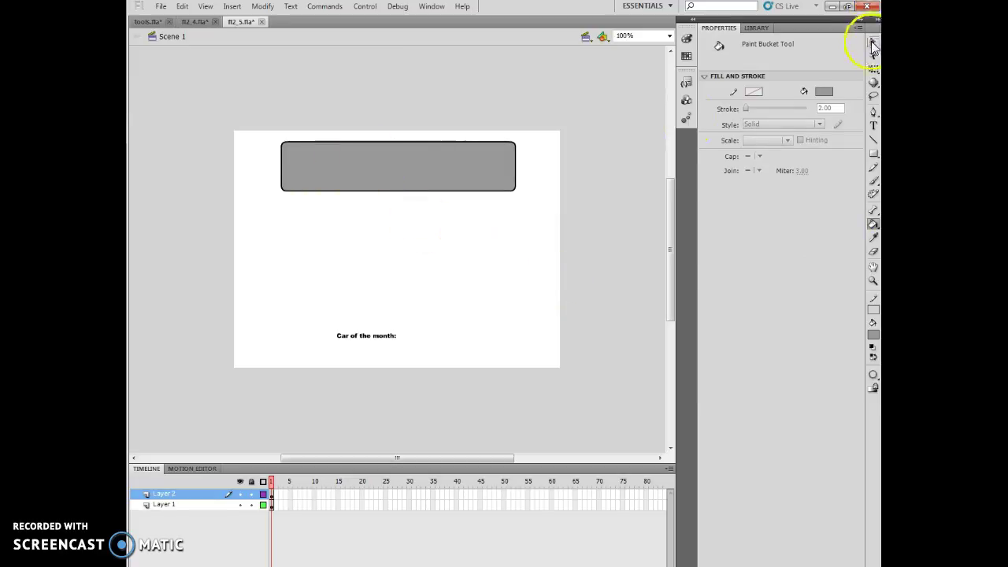
click(179, 510)
drag(180, 509, 172, 488)
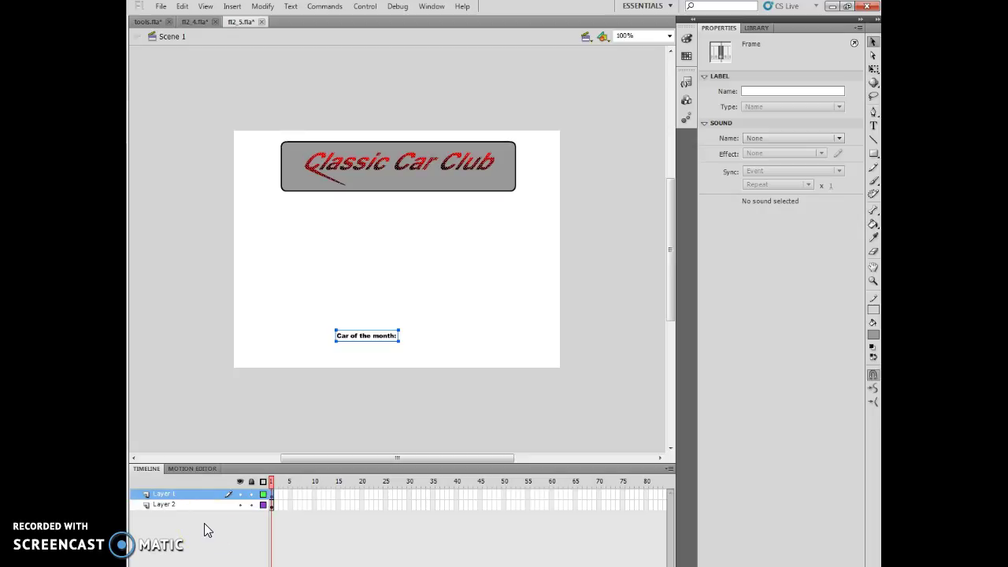
Rename Layer 1 as "Heading" and Layer 2 as "Heading Background"
click(176, 495)
double_click(166, 494)
text(Heading)
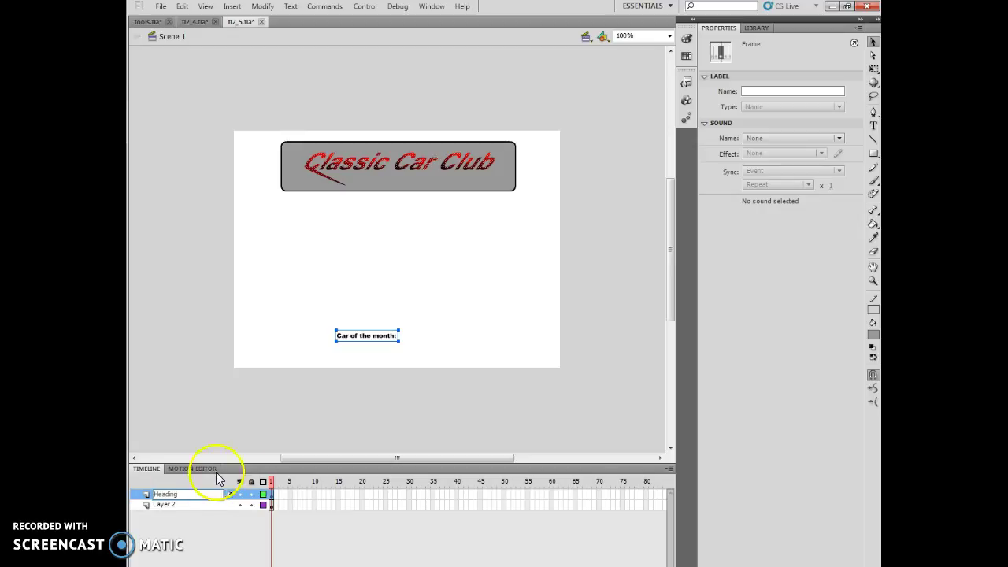
click(178, 507)
double_click(178, 508)
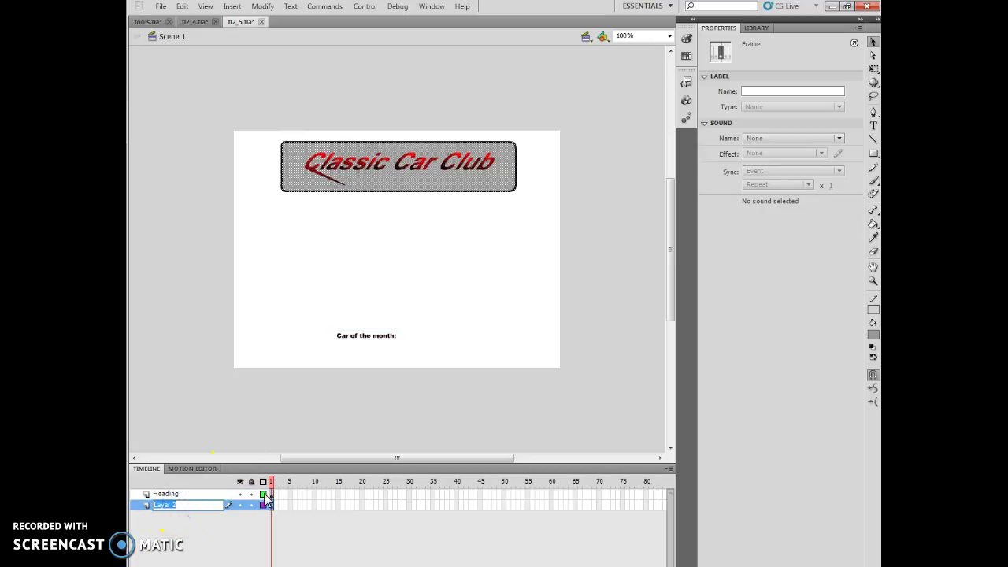
text(Heading Background)
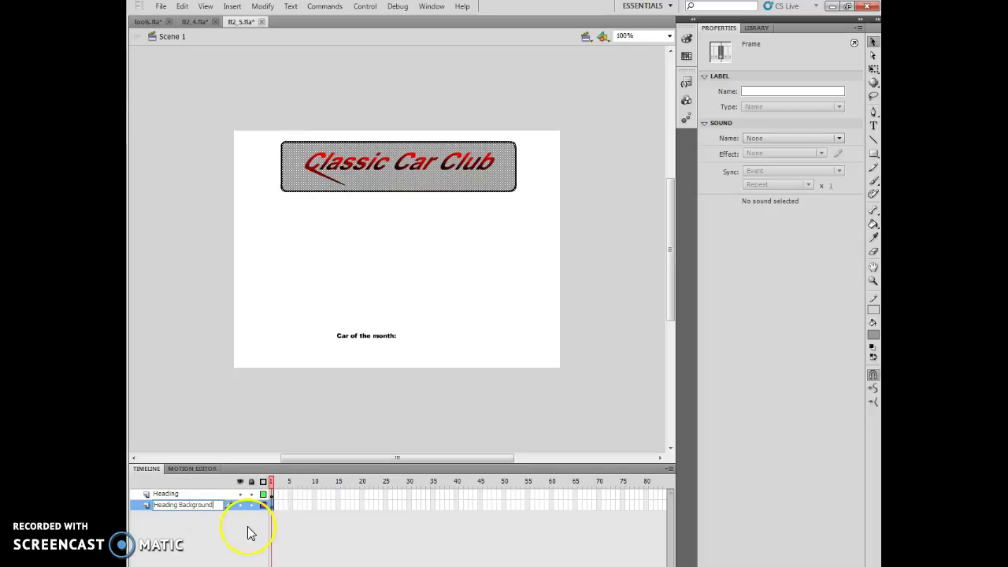
click(265, 543)
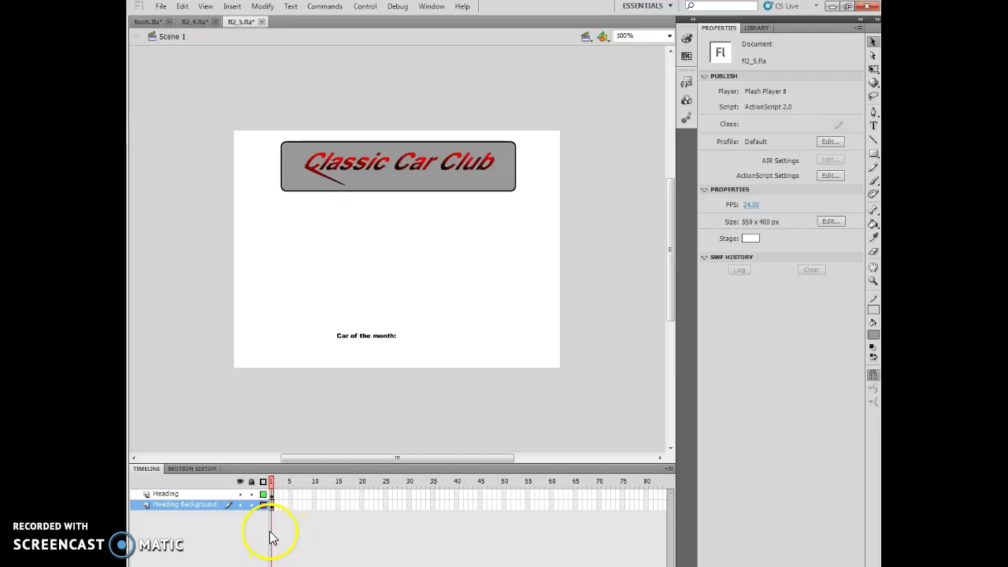
Narrow the timeline's layer name area and widen it again to fit the full layer names
drag(269, 531, 226, 526)
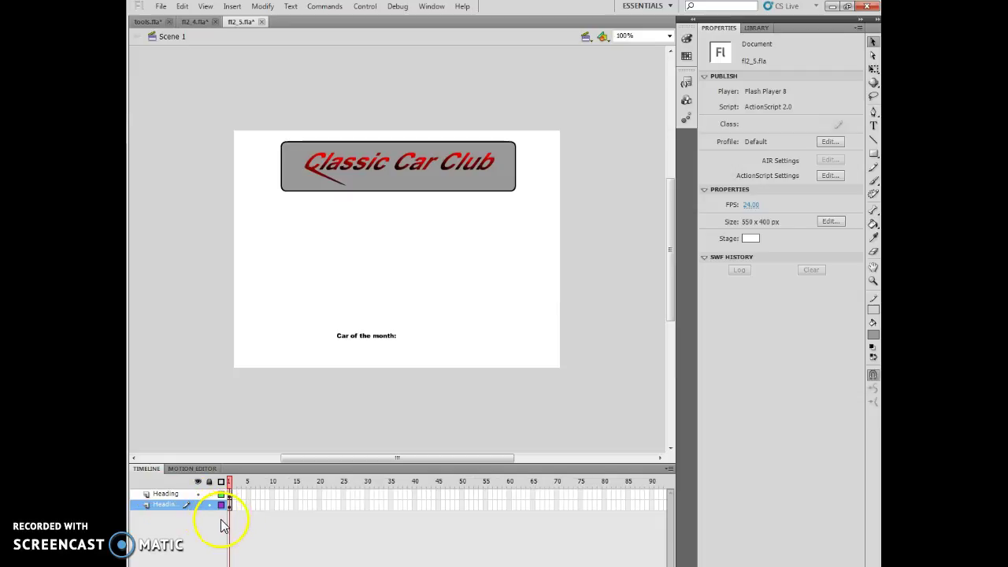
drag(225, 520, 269, 522)
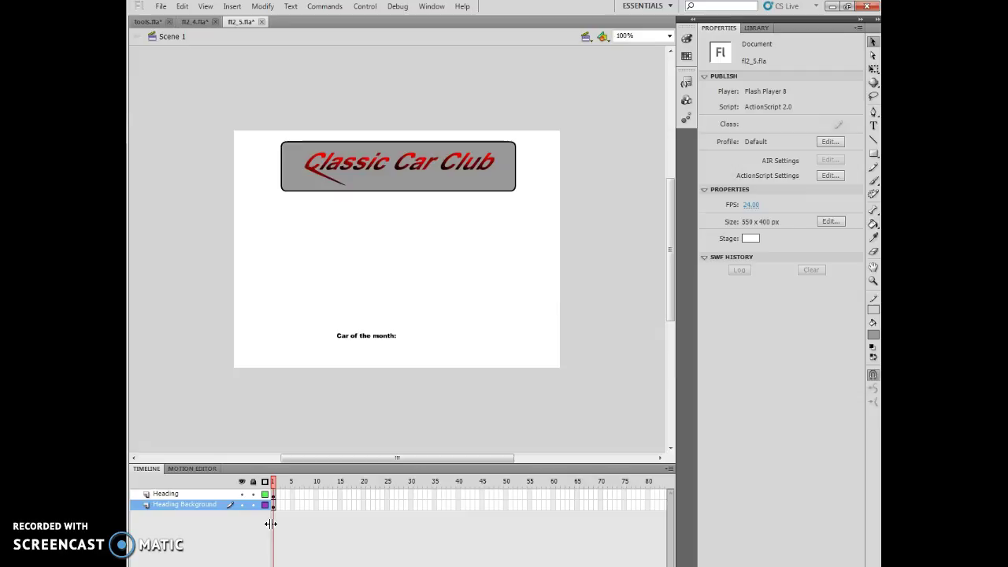
click(226, 510)
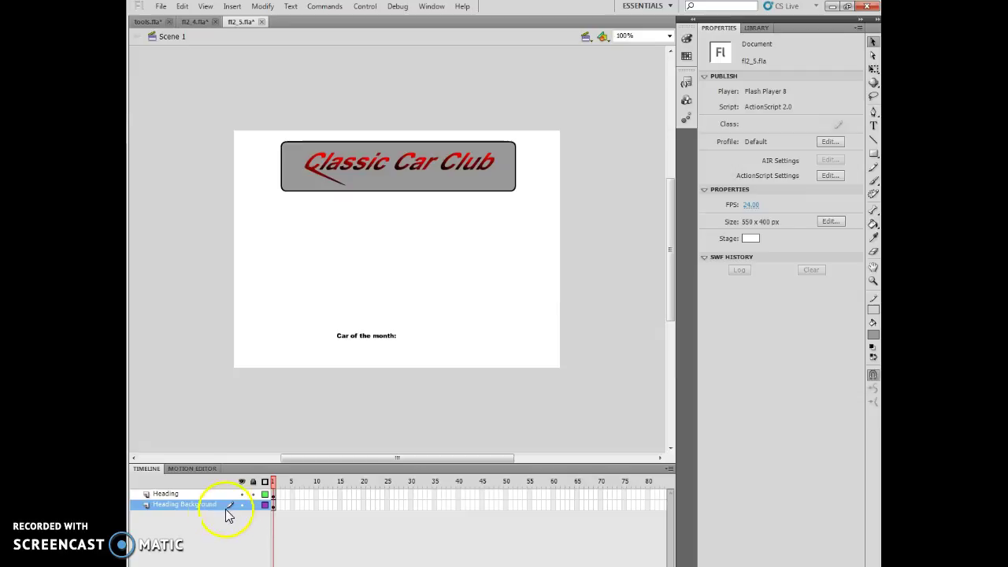
Delete the contents of the Heading layer from the stage and undo the deletion
click(168, 494)
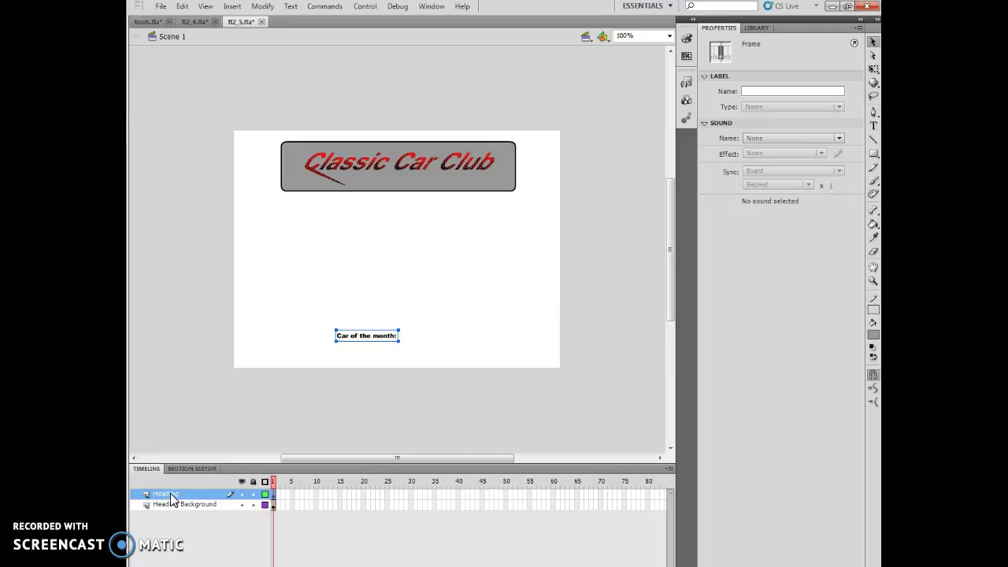
key(Delete)
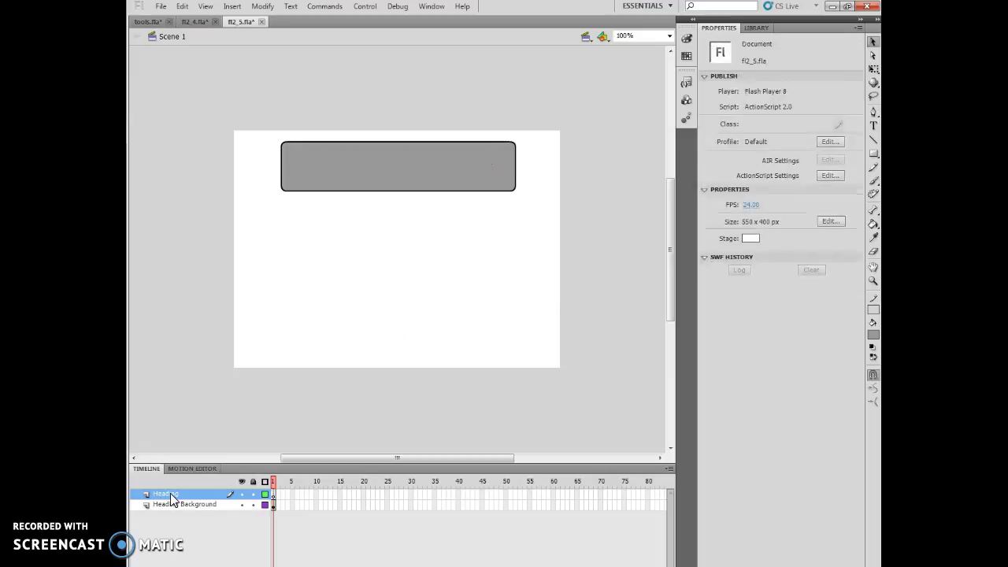
click(181, 6)
click(204, 20)
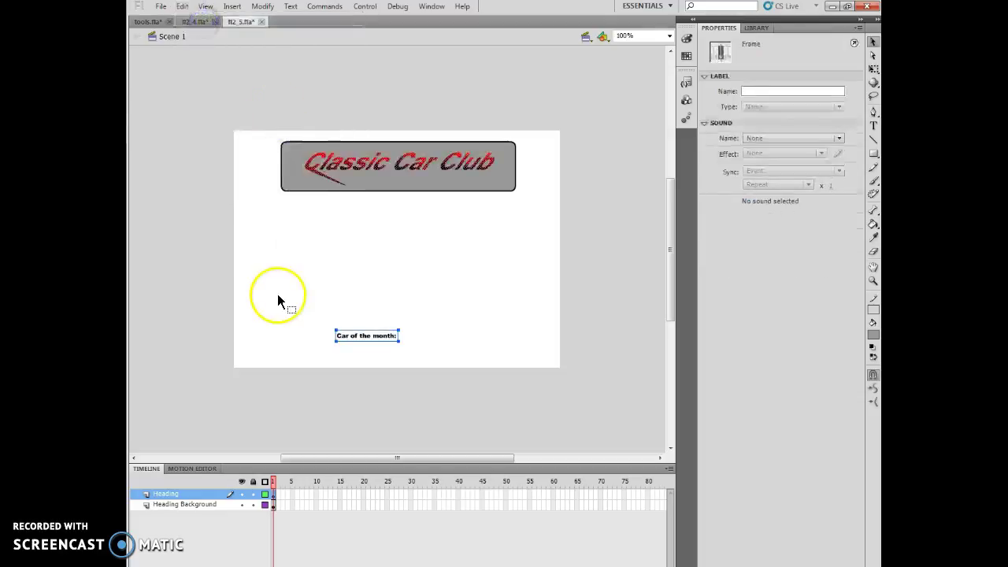
Delete the whole Heading layer from the timeline and undo the layer deletion
right_click(186, 494)
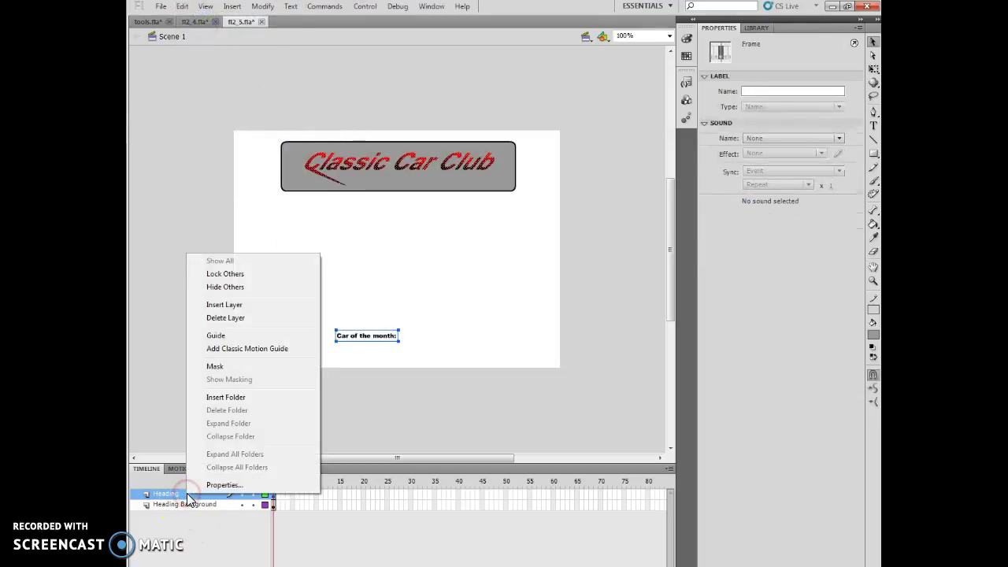
click(216, 318)
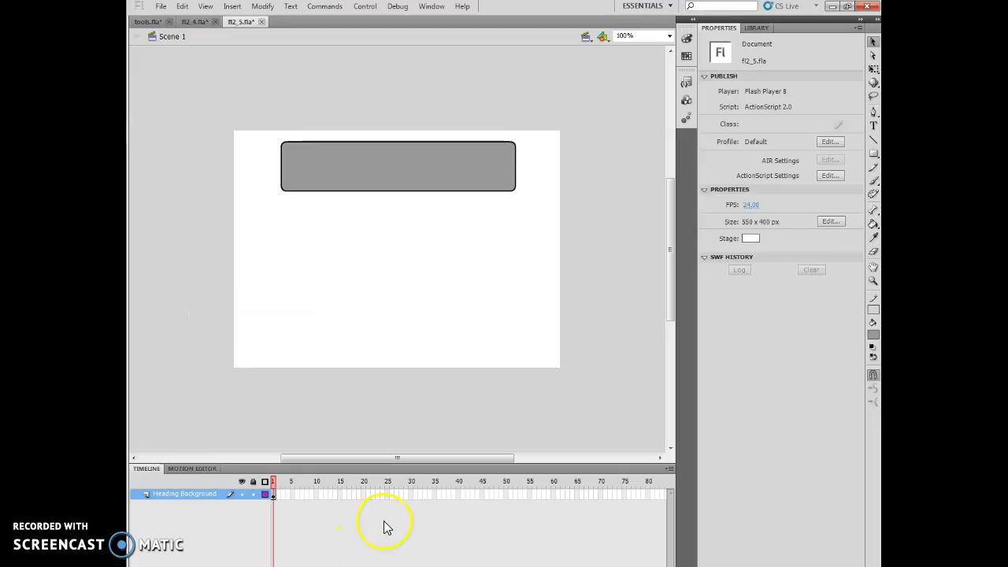
click(182, 6)
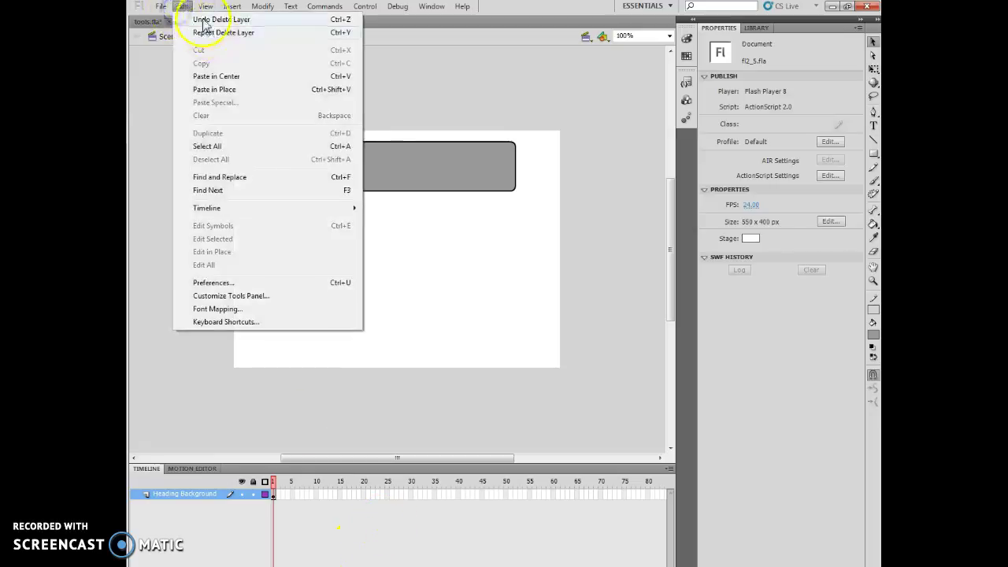
click(204, 18)
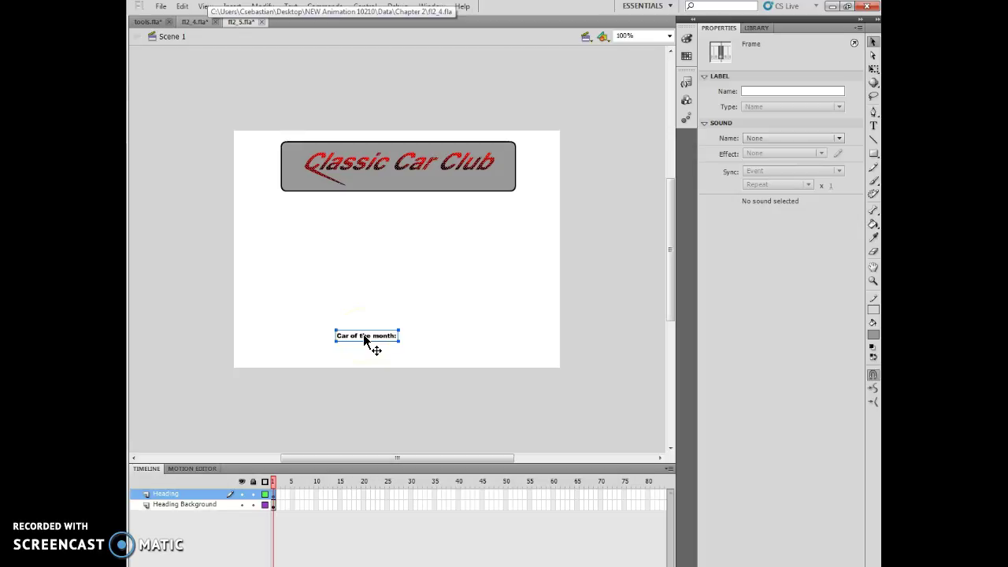
Hide all layers and show them again, and do the same for the Heading layer alone
mouse_move(295, 498)
mouse_down()
mouse_move(268, 463)
mouse_move(248, 481)
mouse_move(308, 456)
mouse_move(220, 490)
mouse_up()
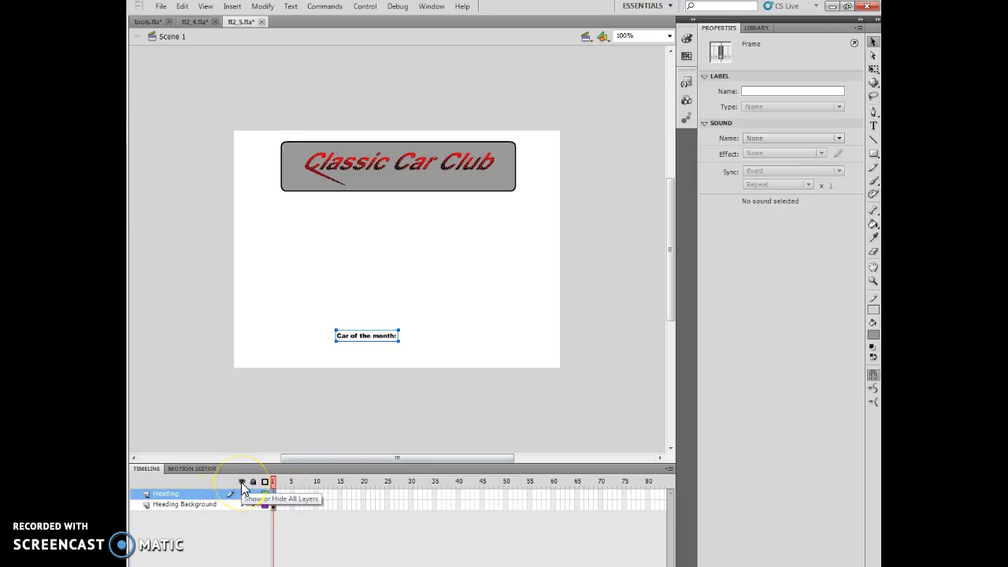
click(240, 482)
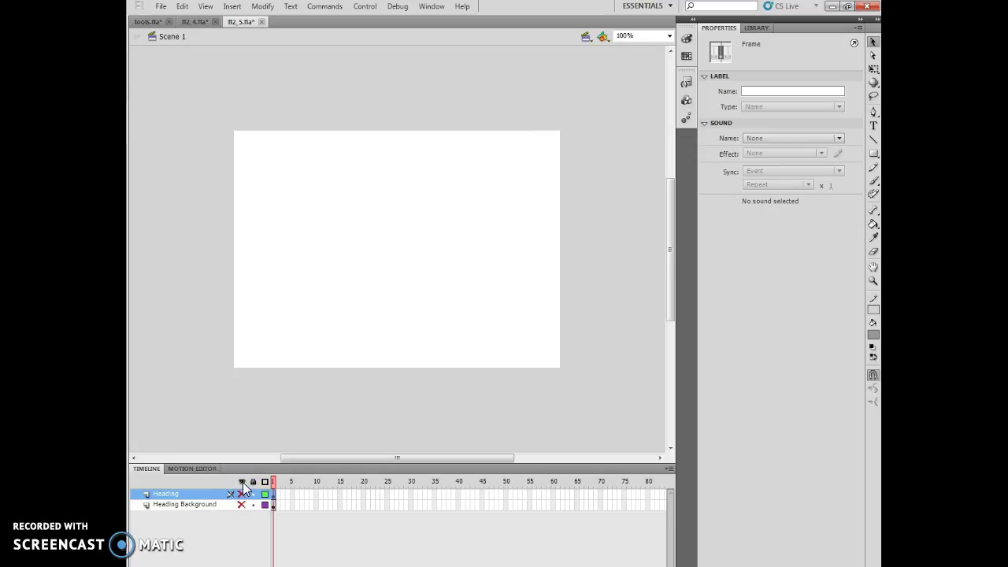
click(242, 482)
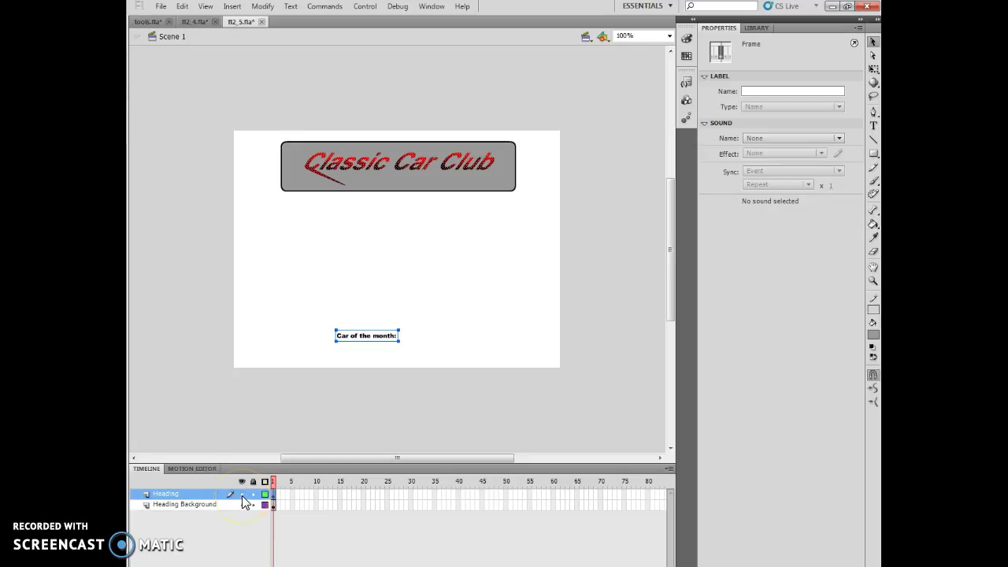
click(242, 494)
click(242, 496)
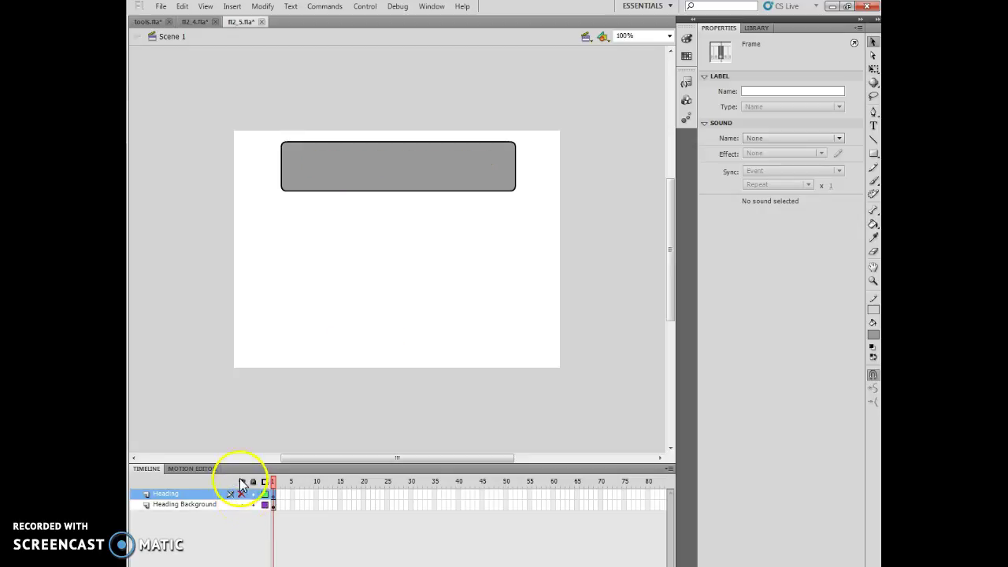
click(242, 495)
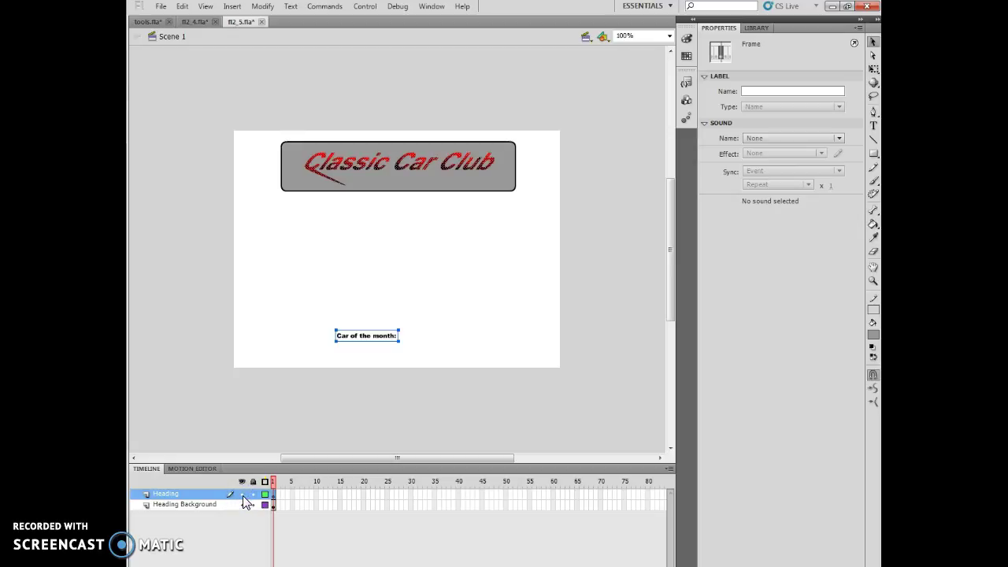
Hide the Heading Background layer and show it again, and lock and unlock all layers
click(241, 505)
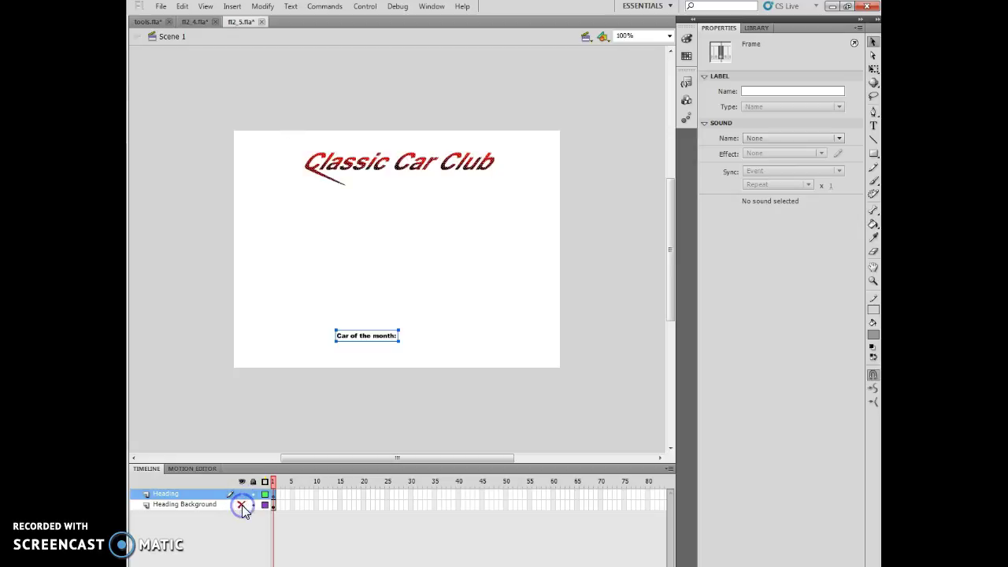
click(242, 505)
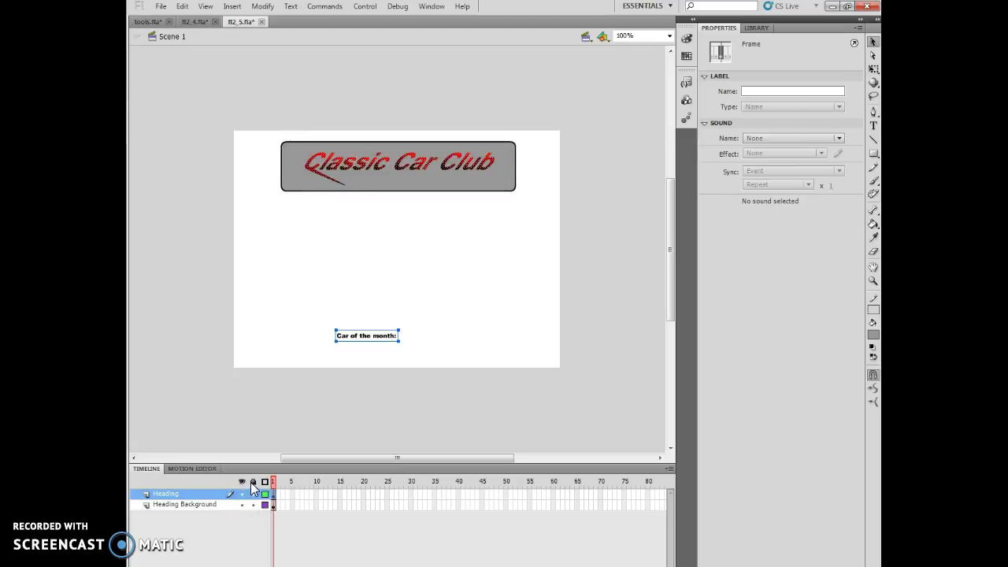
click(252, 482)
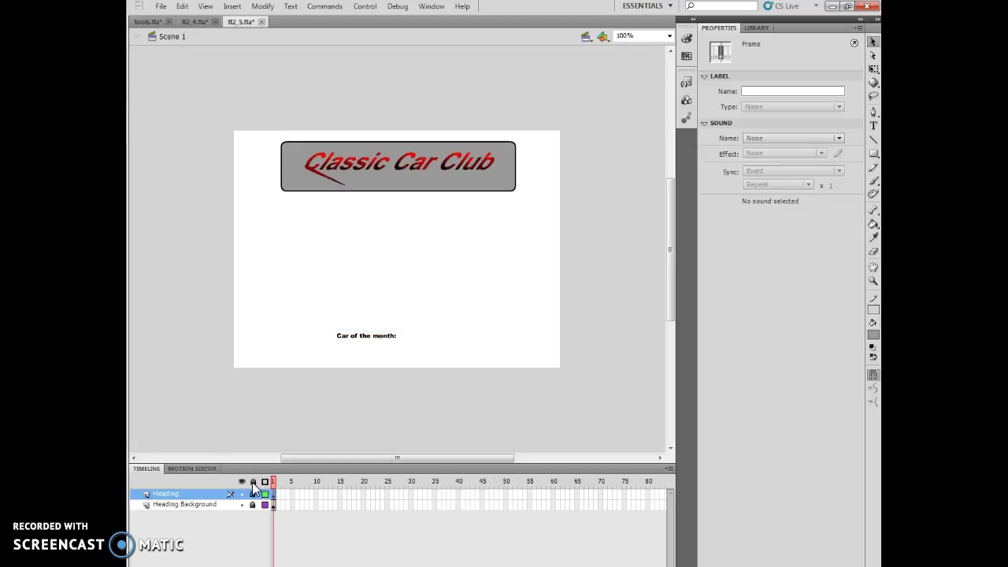
click(252, 482)
Display all layers as outlines and return them to their normal appearance
click(265, 481)
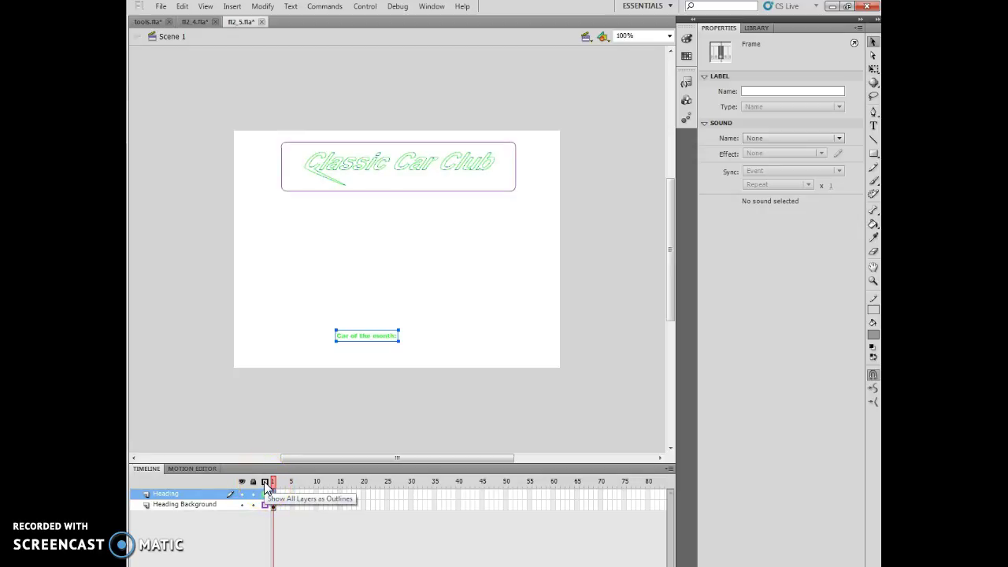
click(265, 482)
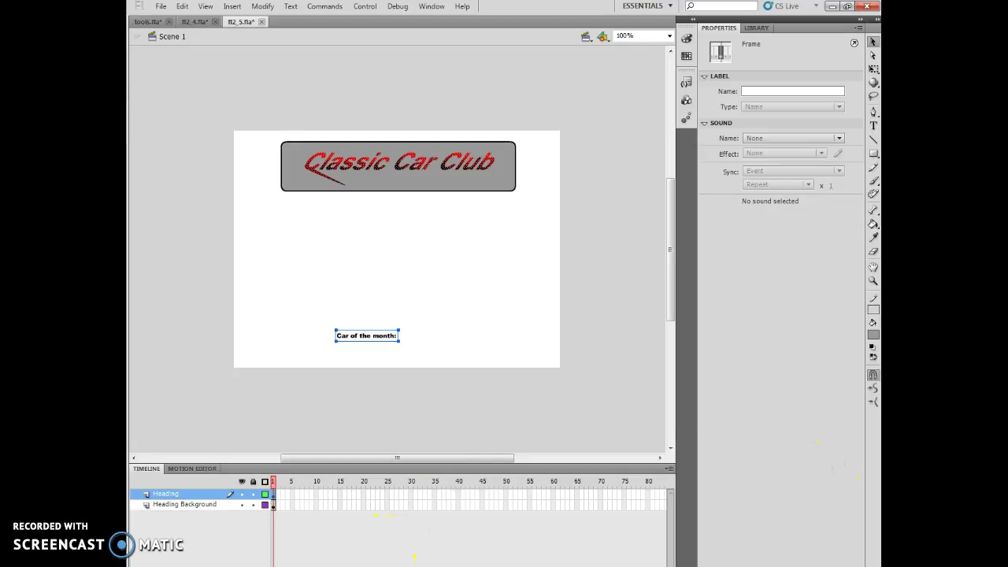
Deselect the text and reposition the application window so the controls below the timeline's layer list are in view
click(617, 286)
click(848, 6)
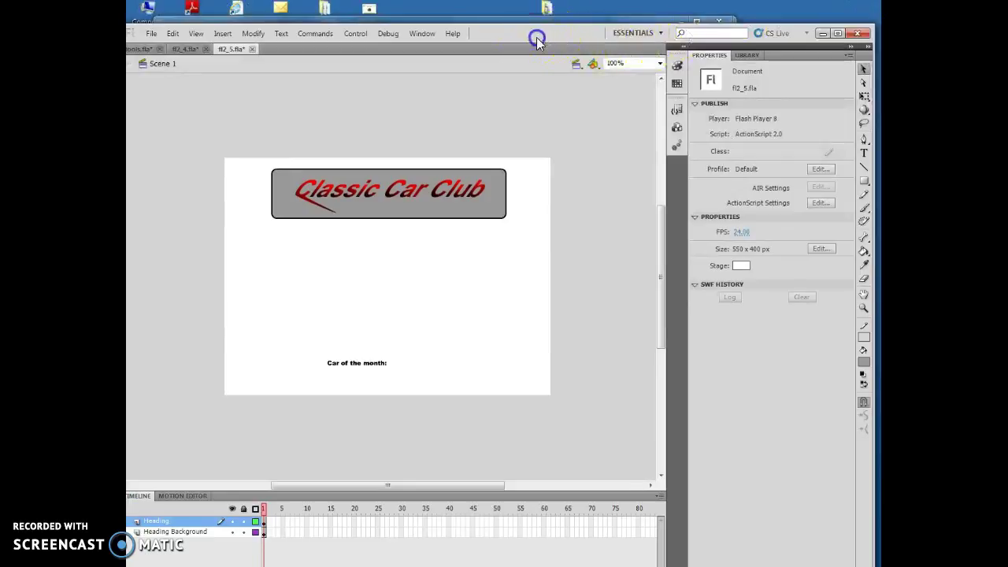
double_click(537, 41)
click(560, 16)
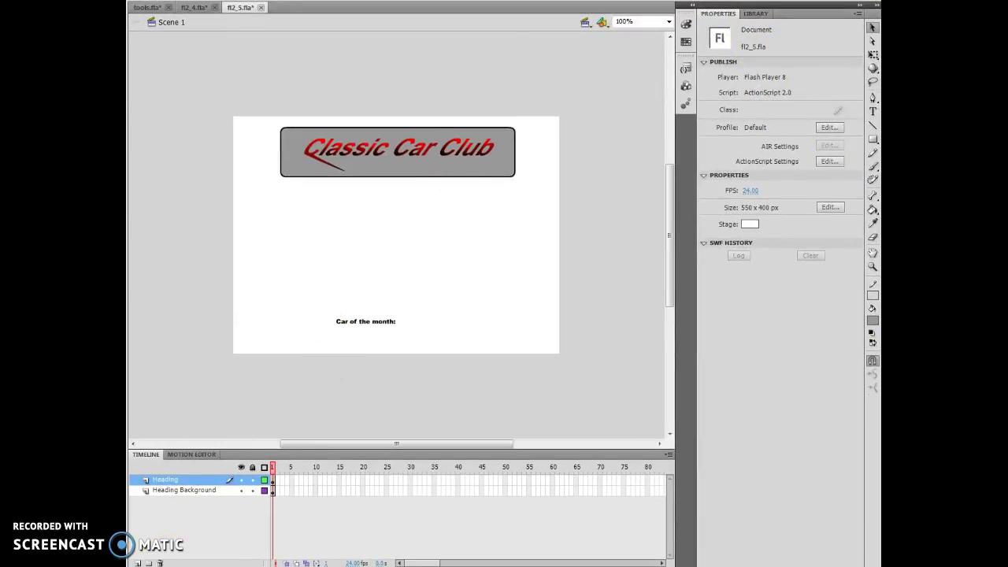
Add a new layer between Heading and Heading Background and name it Guide
click(138, 563)
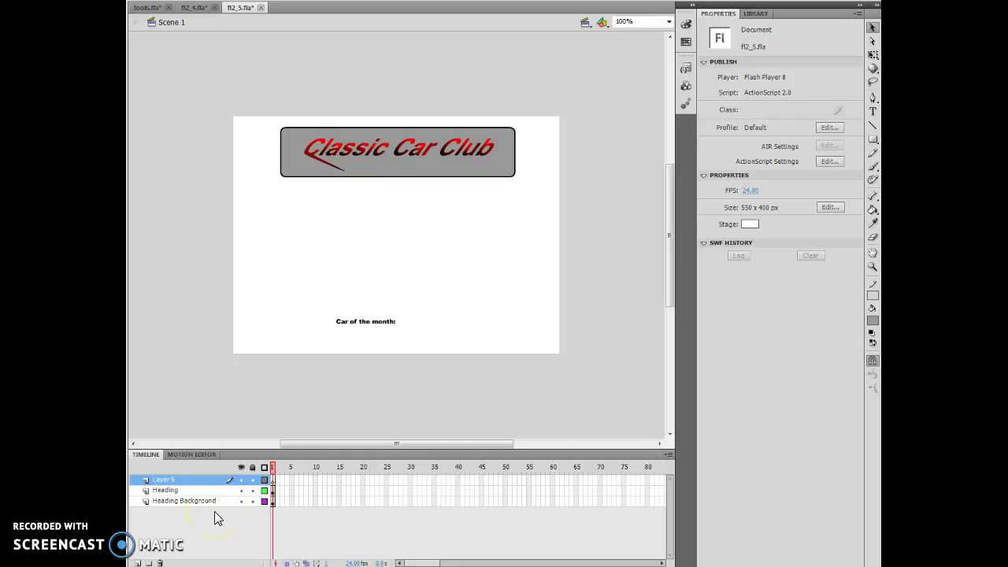
drag(165, 478, 167, 494)
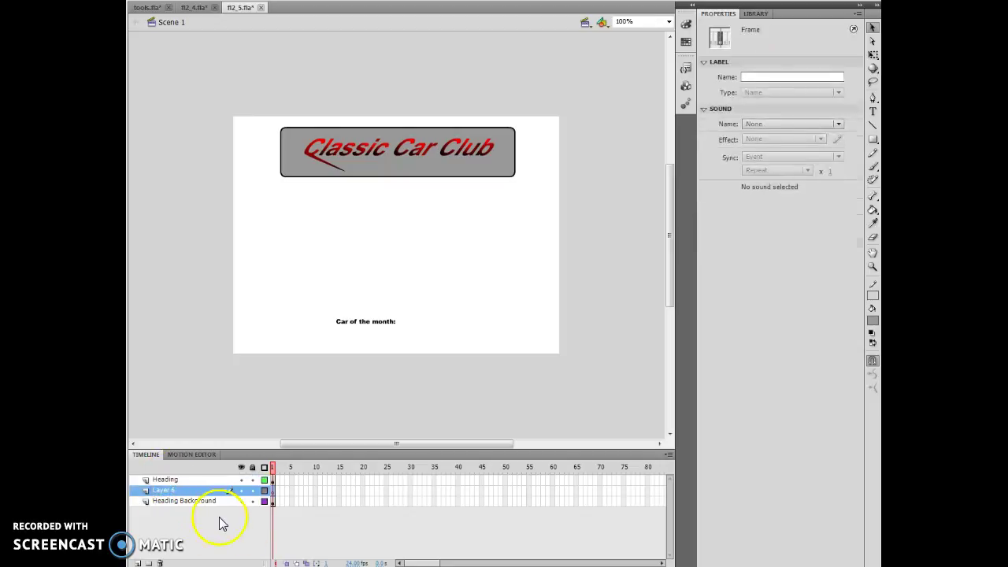
double_click(180, 490)
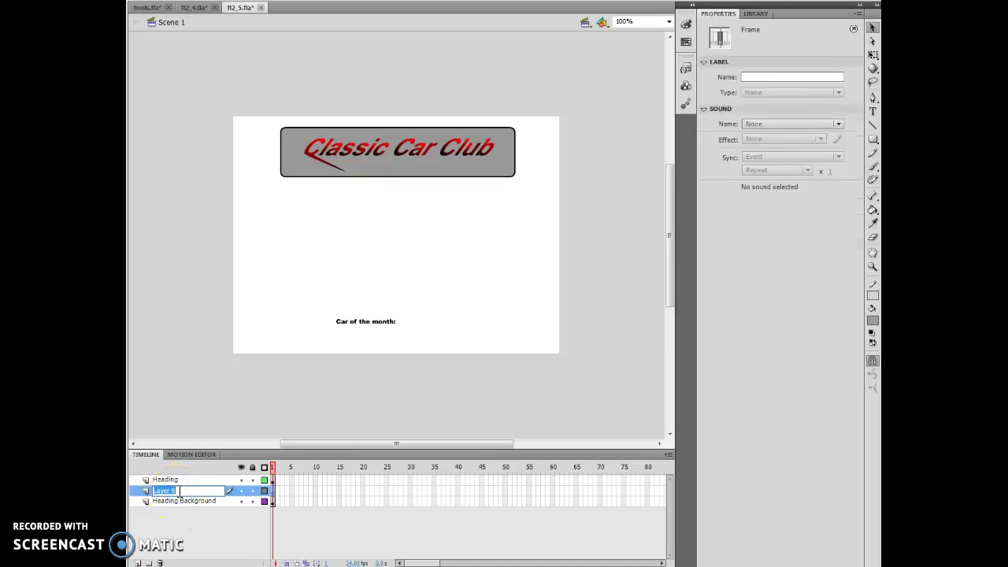
text(Gud)
key(BackSpace)
text(ide)
click(198, 521)
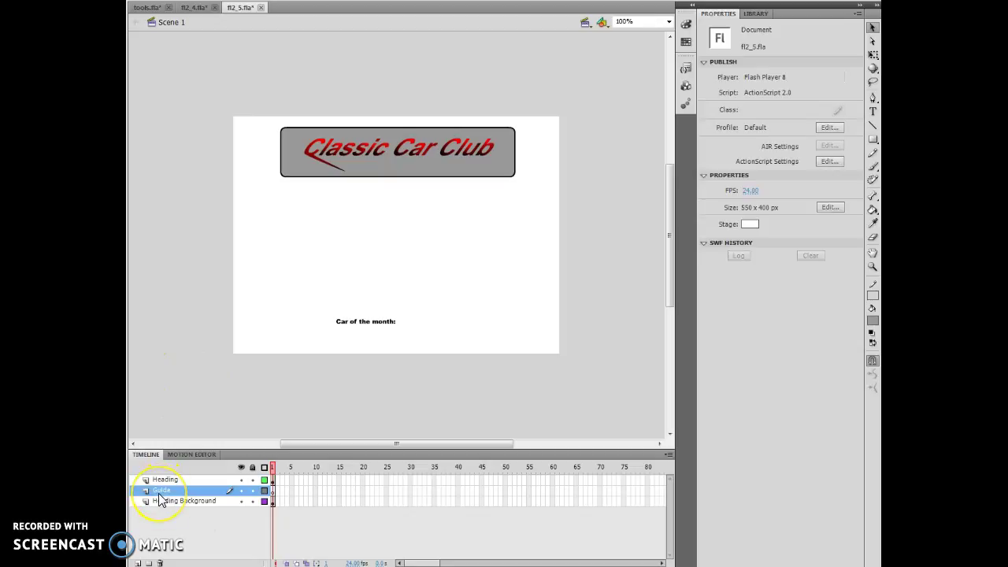
Change the Guide layer's type to Guide in its layer properties
click(264, 0)
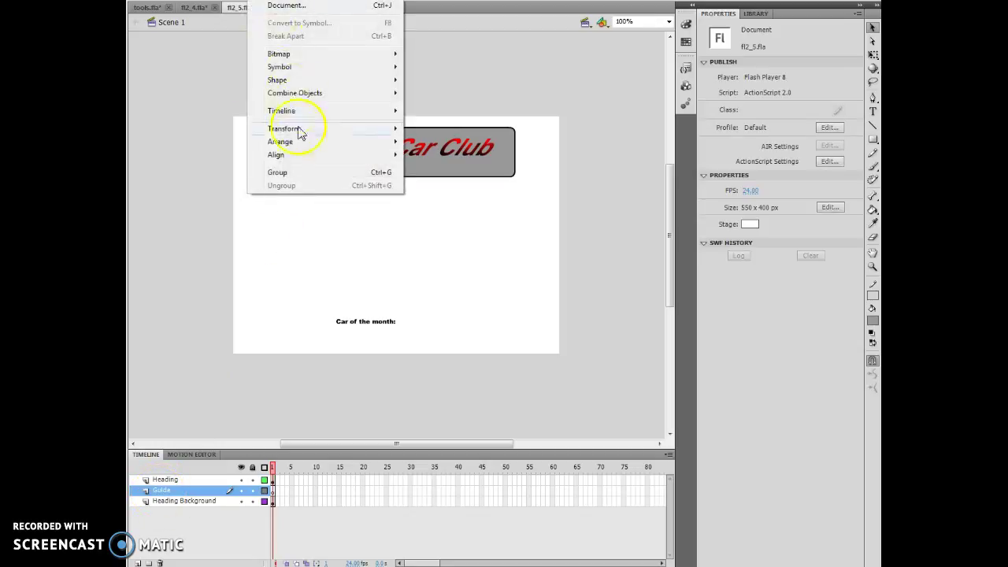
mouse_move(289, 96)
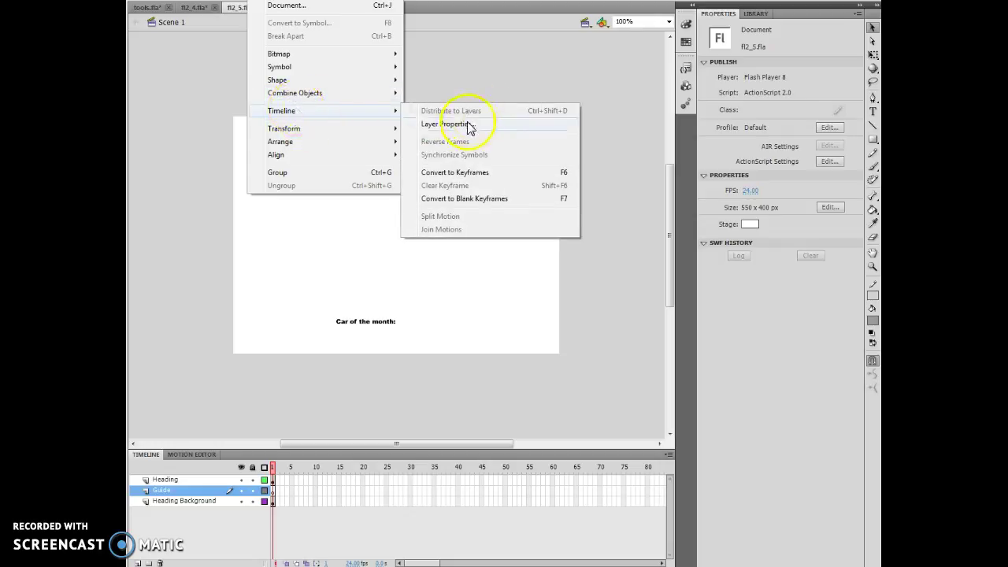
click(469, 126)
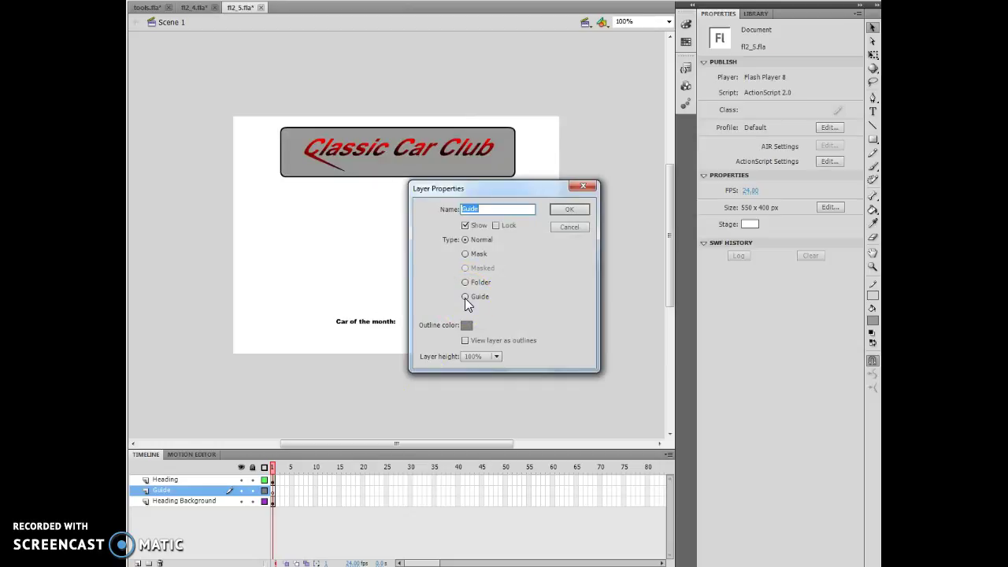
click(465, 297)
click(571, 213)
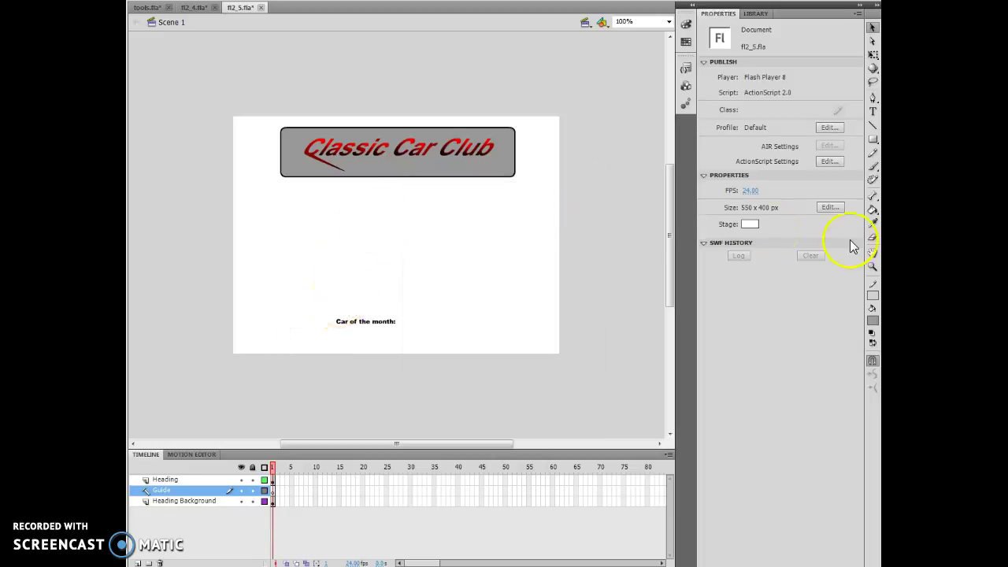
Draw a diagonal line below the heading on the Guide layer and thicken its stroke to 11.60
click(873, 126)
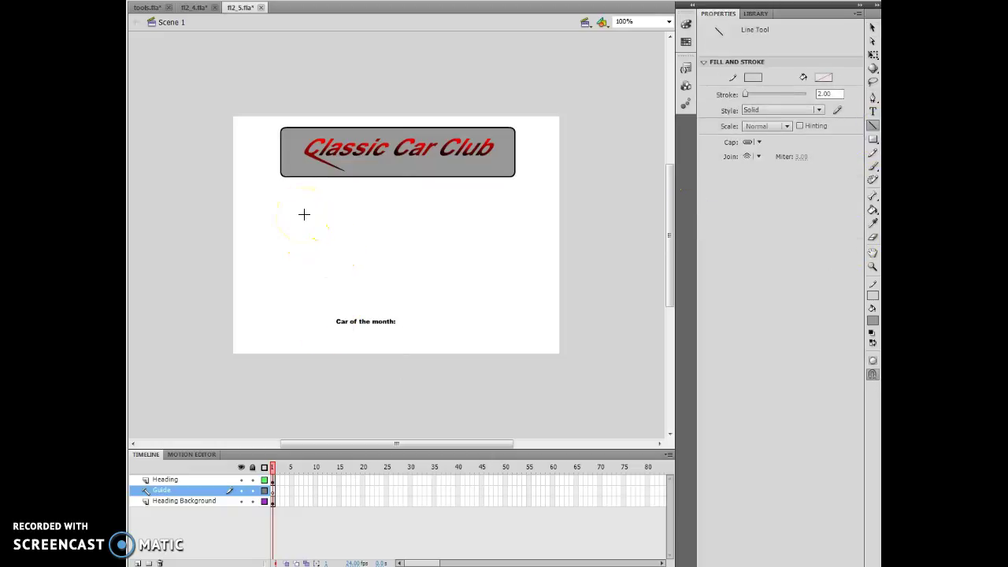
drag(291, 194, 395, 277)
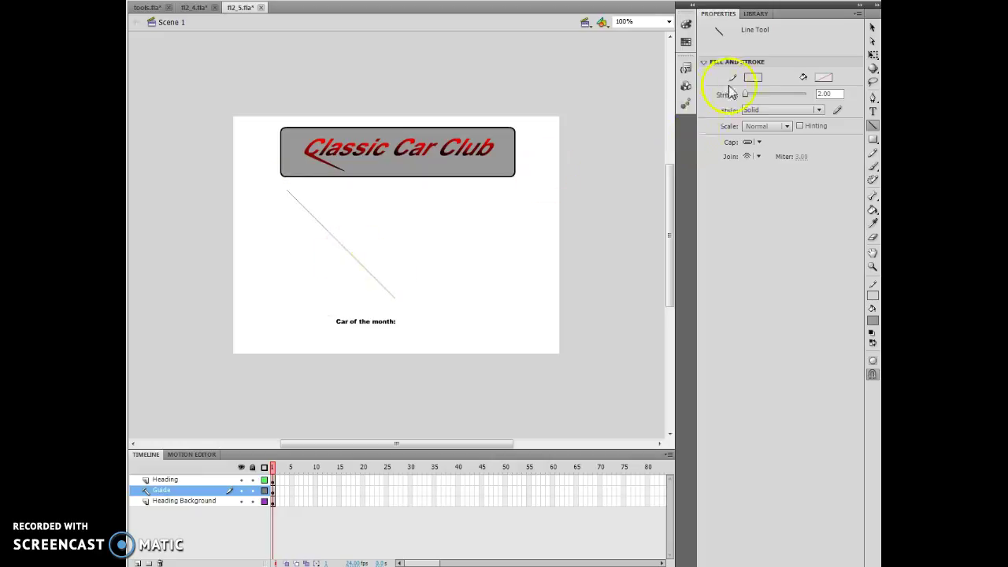
mouse_move(743, 92)
mouse_down()
mouse_move(753, 95)
mouse_move(744, 93)
mouse_up()
click(871, 27)
click(341, 245)
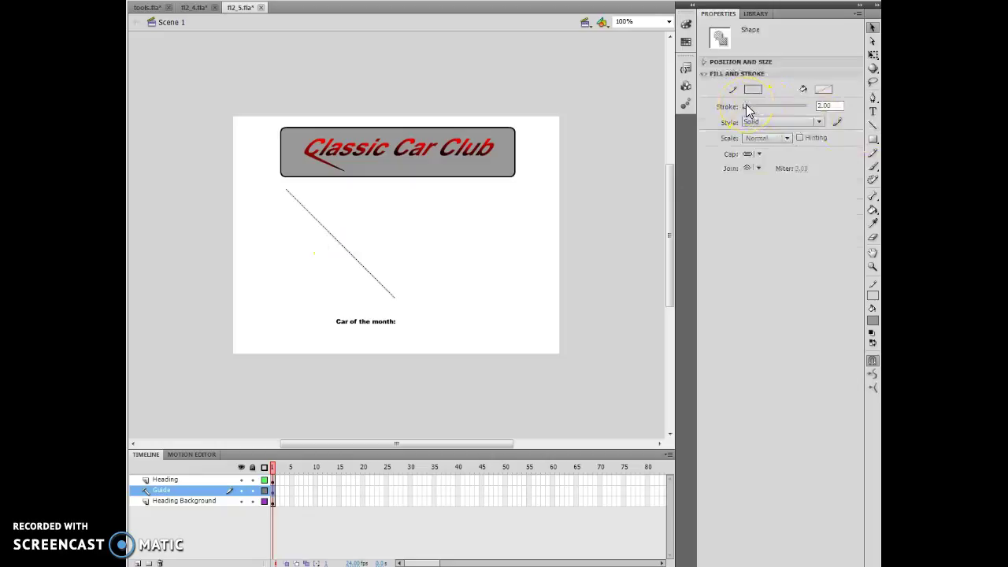
drag(746, 104, 752, 105)
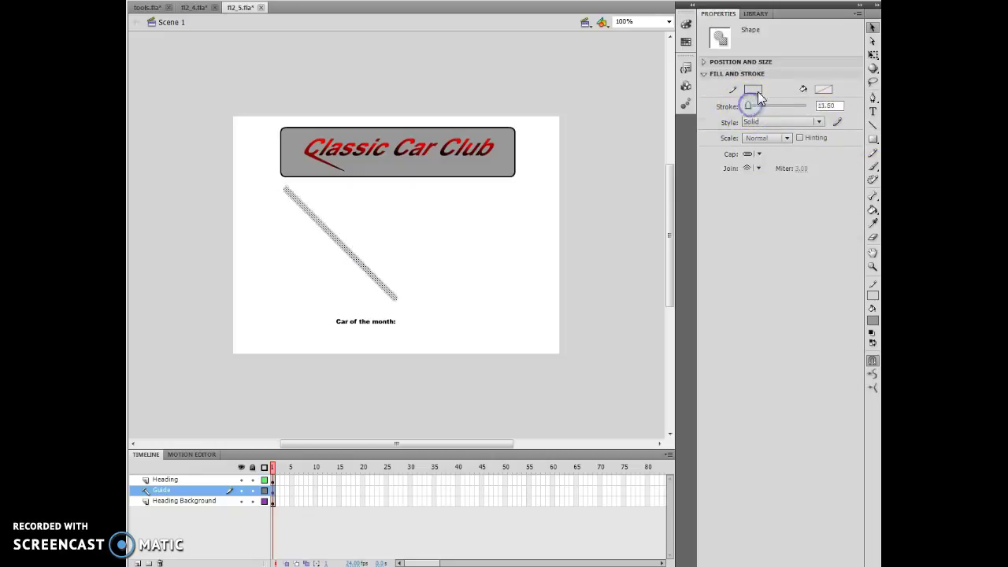
Try to recolor the diagonal line by setting the fill color to black
click(823, 90)
click(821, 89)
click(493, 264)
click(355, 258)
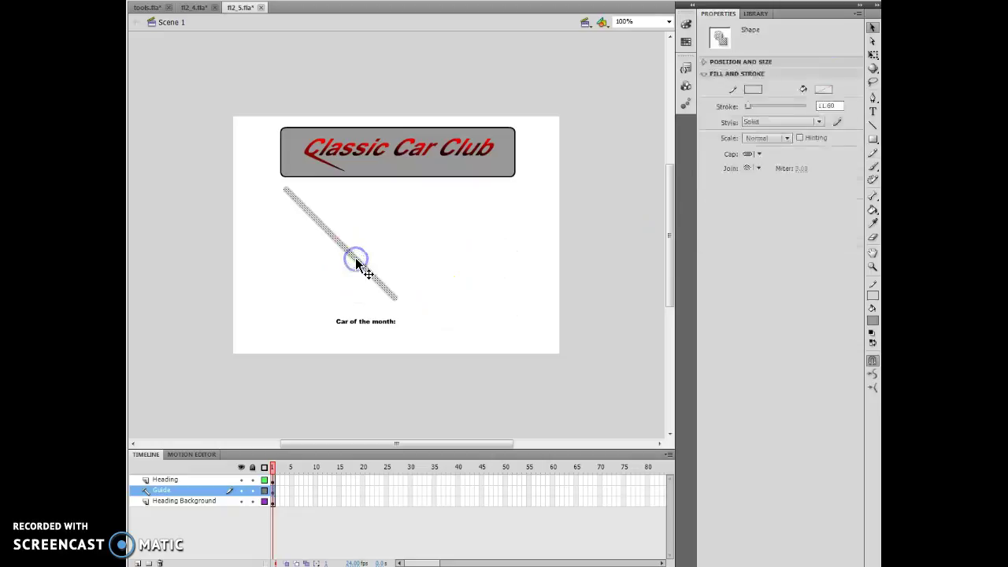
click(824, 89)
click(871, 319)
click(702, 344)
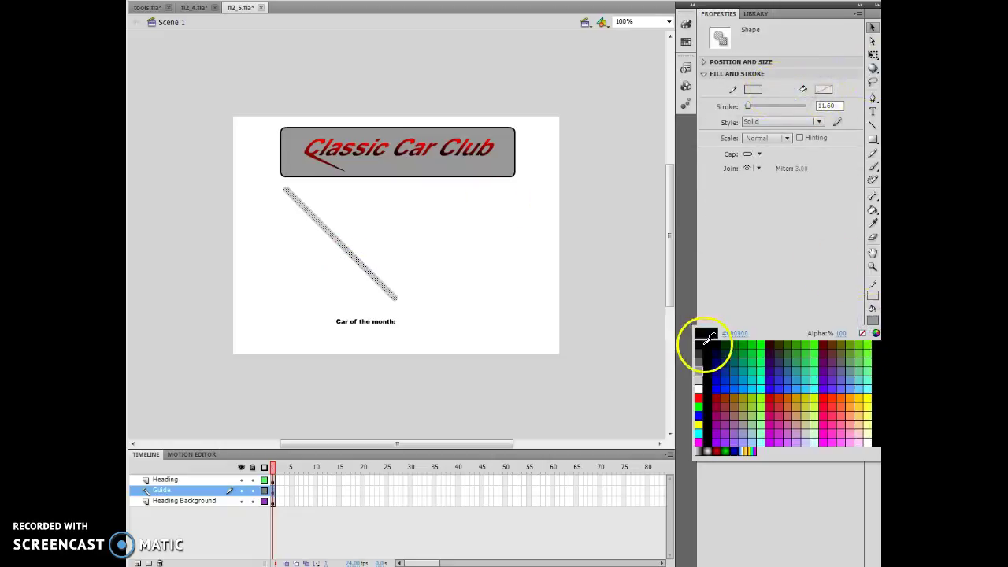
click(537, 290)
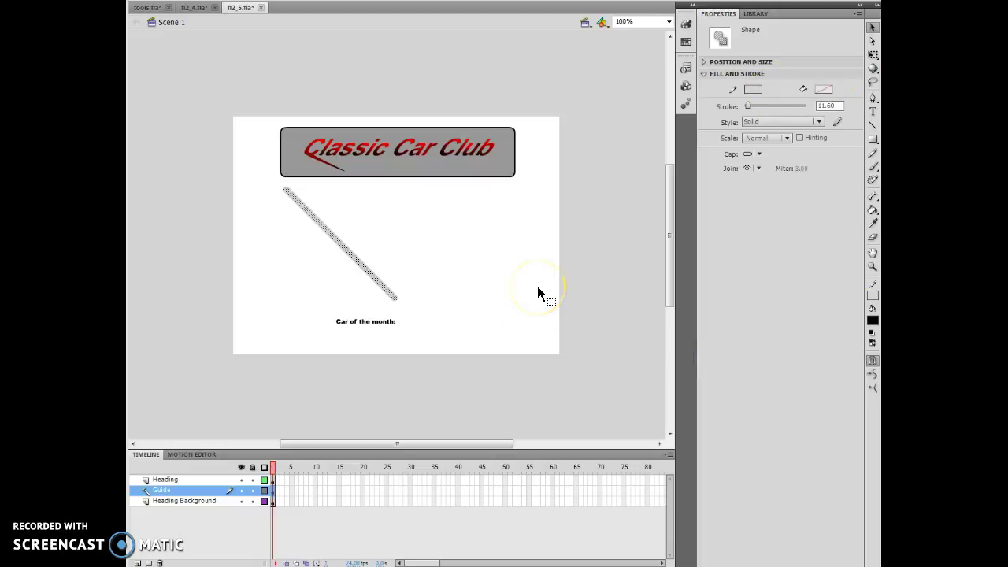
click(356, 264)
click(820, 88)
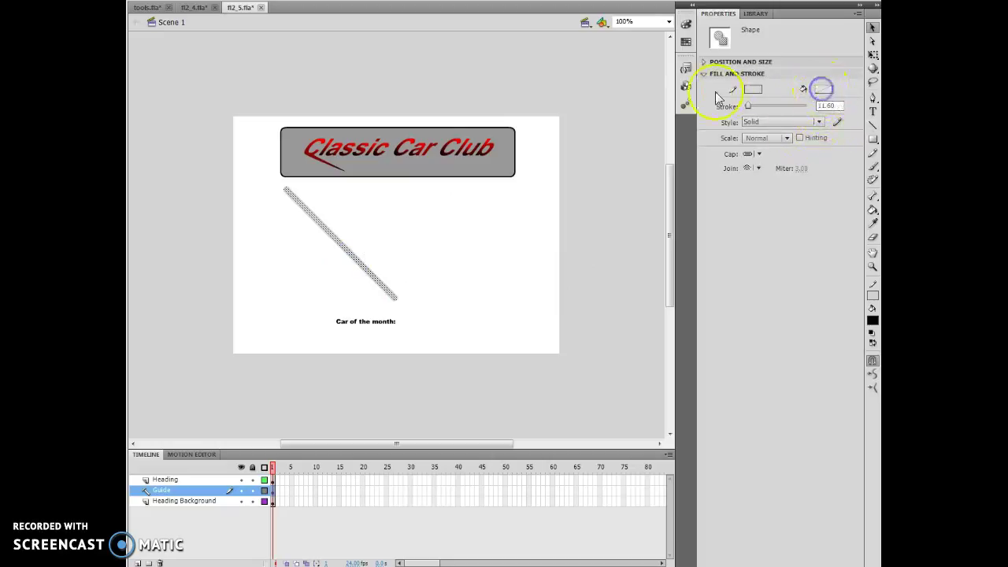
Set the diagonal line's stroke color to black and deselect the line
click(752, 89)
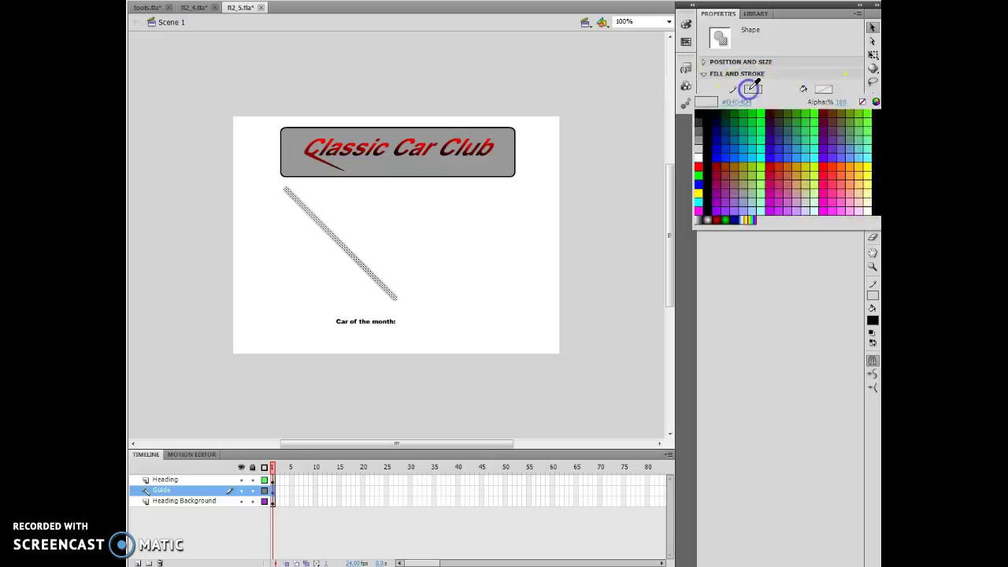
click(702, 118)
click(529, 277)
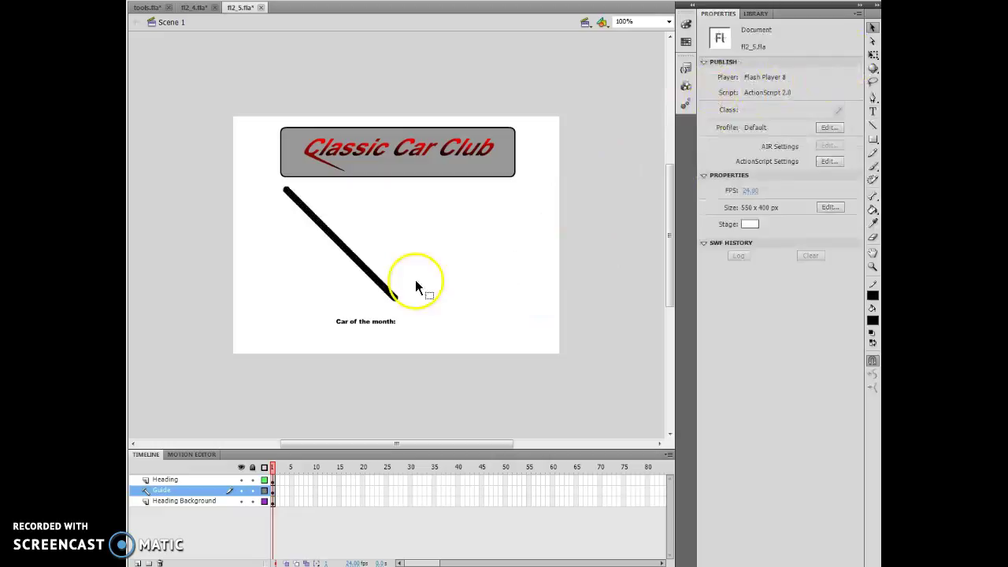
click(351, 259)
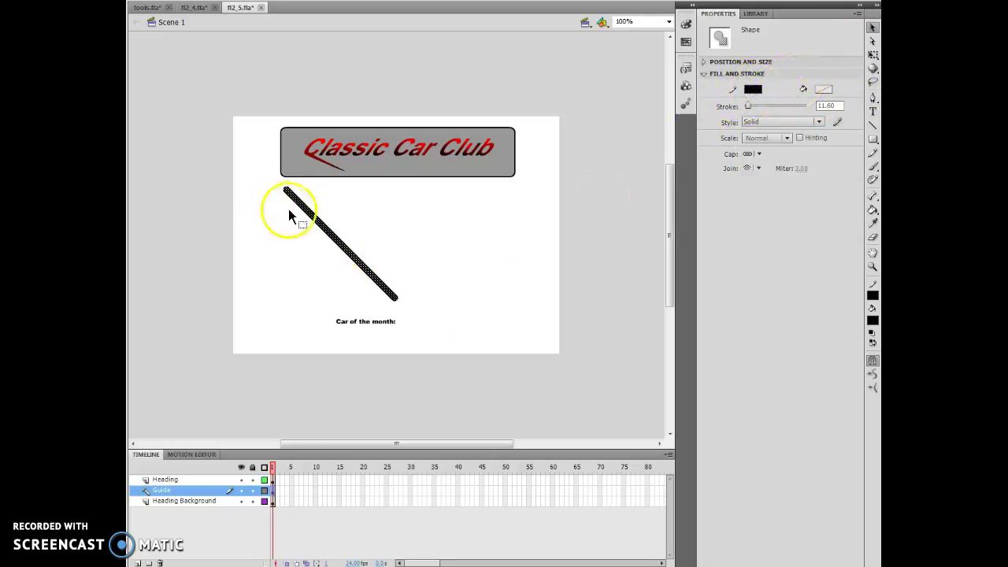
click(481, 283)
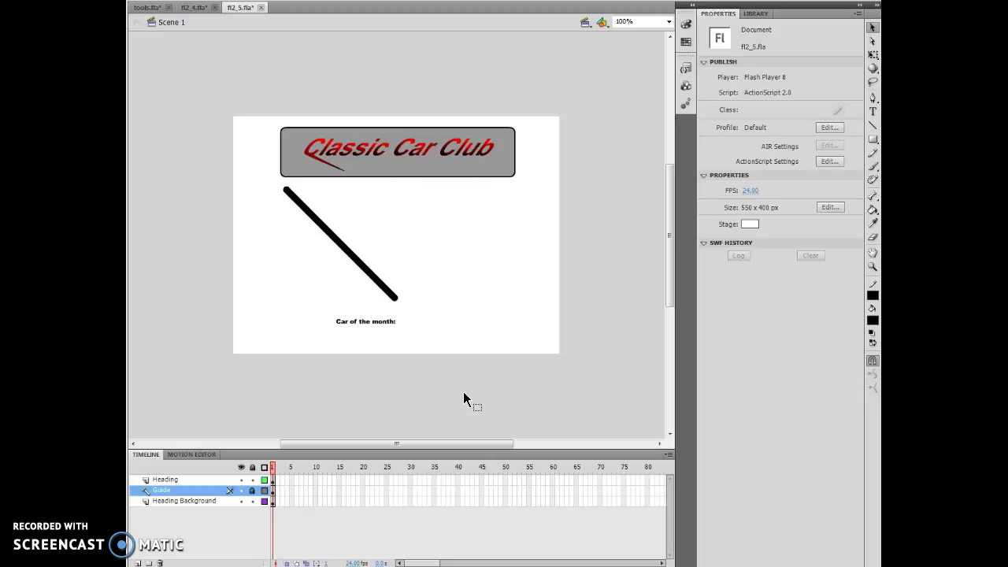
Check which snapping options are enabled, including Snap to Guides
click(261, 146)
click(211, 2)
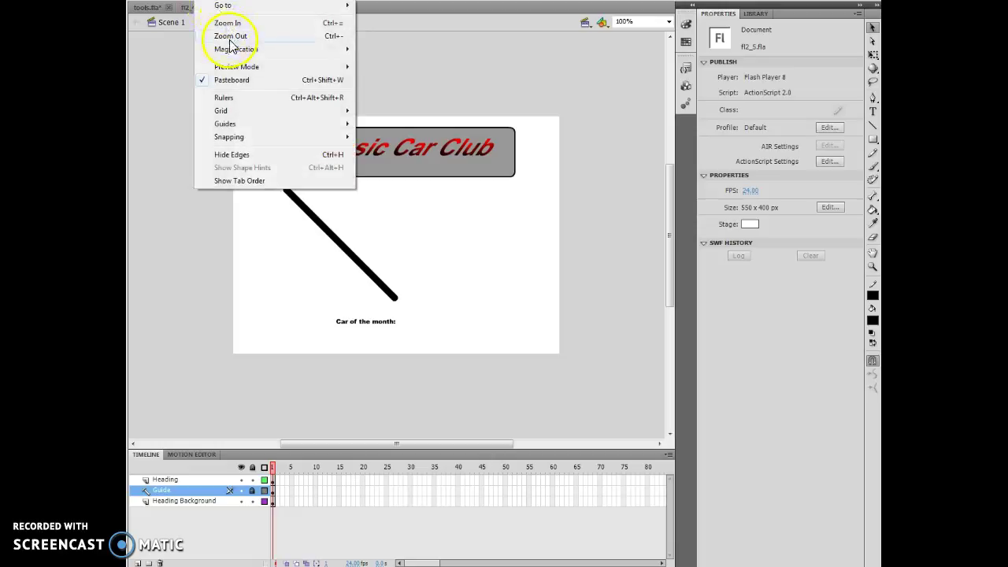
mouse_move(233, 139)
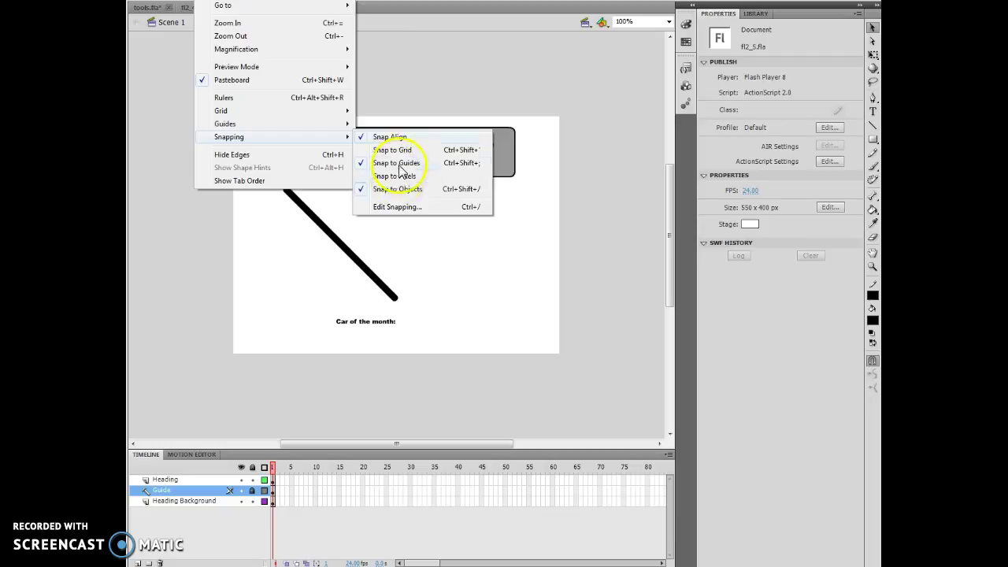
click(595, 224)
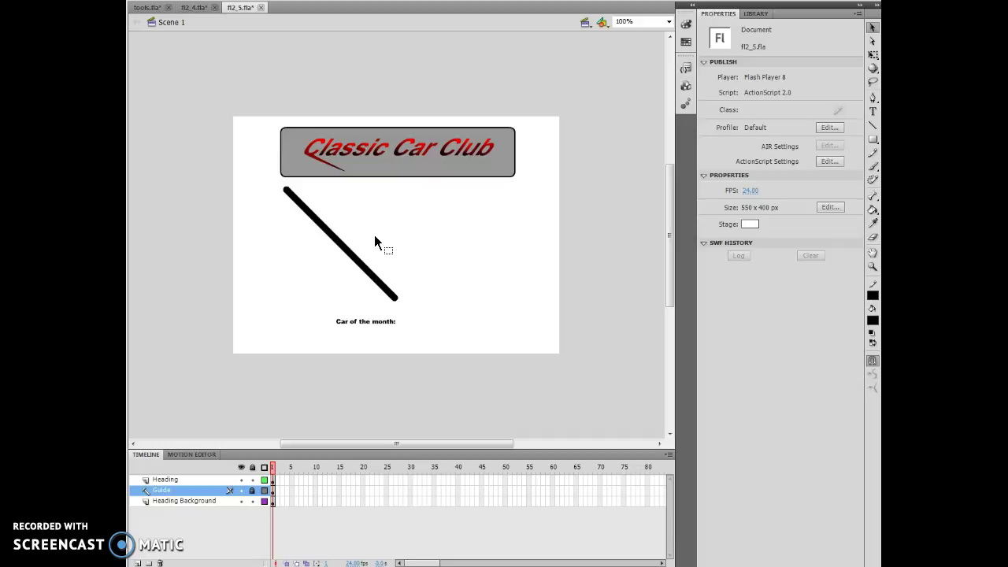
Choose the Oval tool and set its fill to the red radial gradient
click(873, 140)
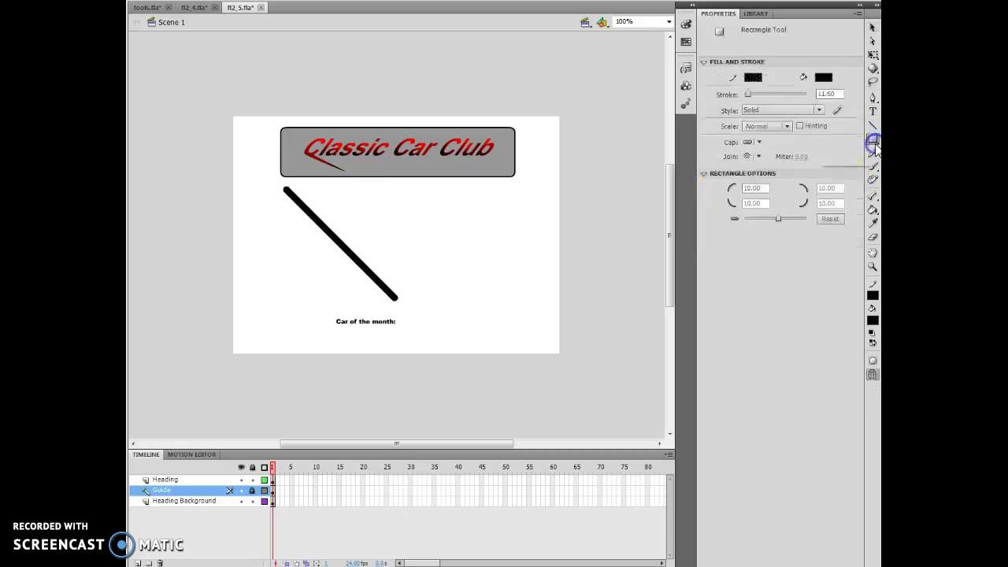
drag(873, 146, 787, 152)
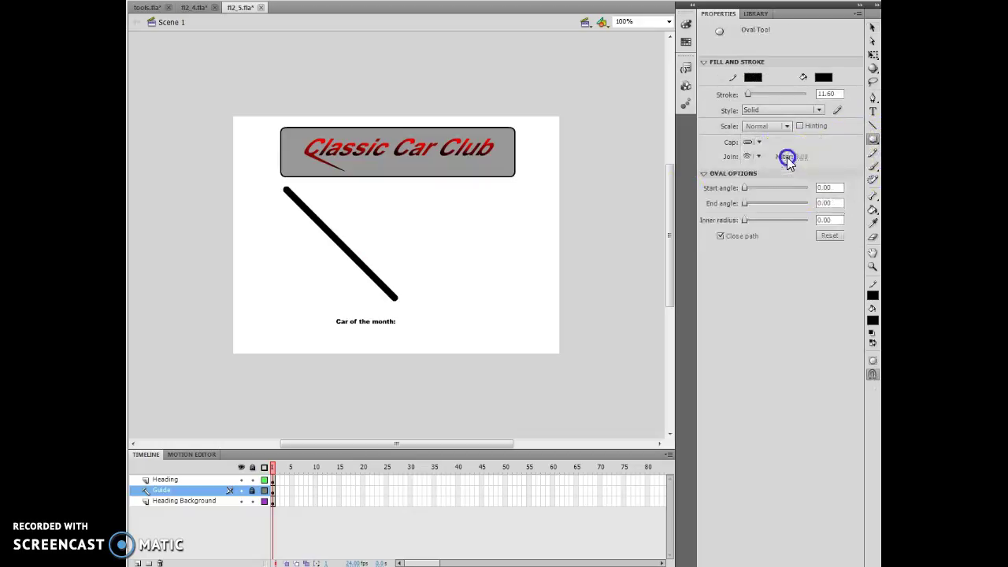
click(873, 321)
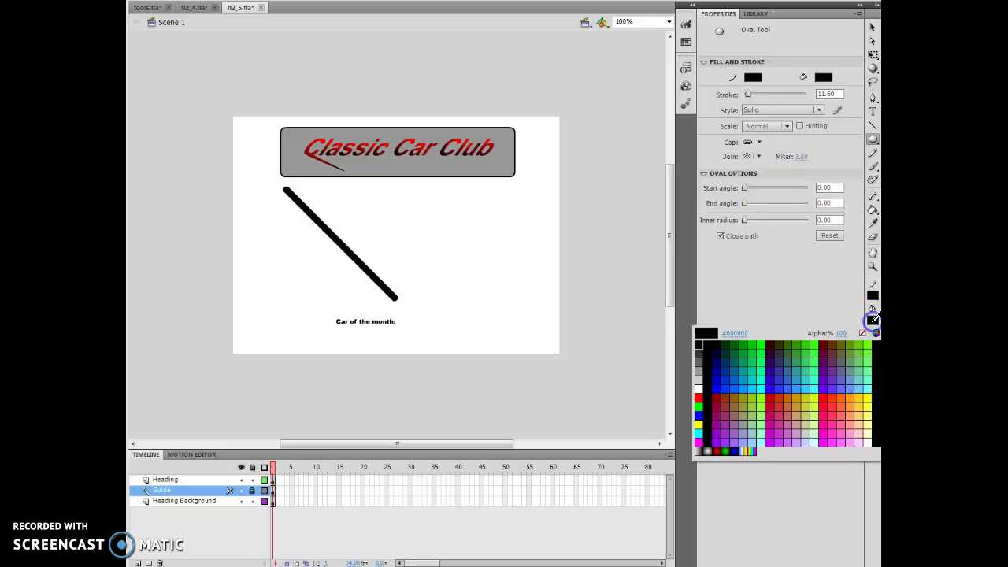
click(717, 448)
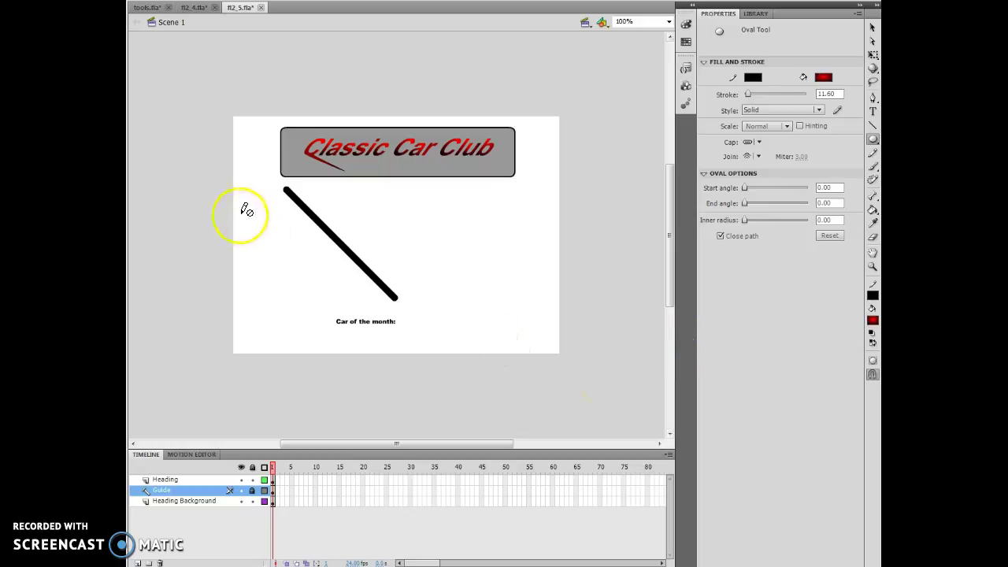
Try to draw an oval on the locked Guide layer, unlock that layer, and make Heading the active layer
click(874, 148)
click(790, 151)
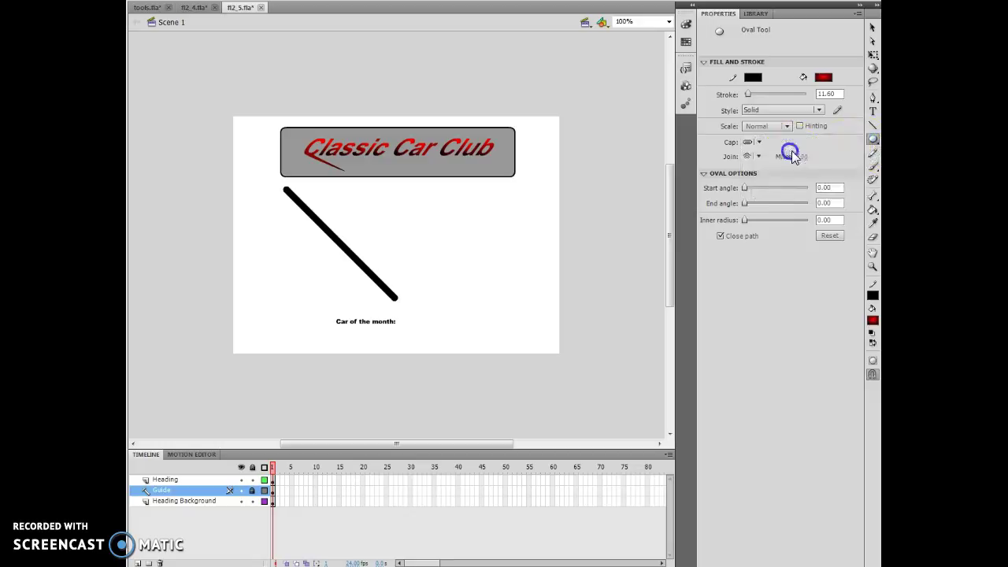
click(252, 221)
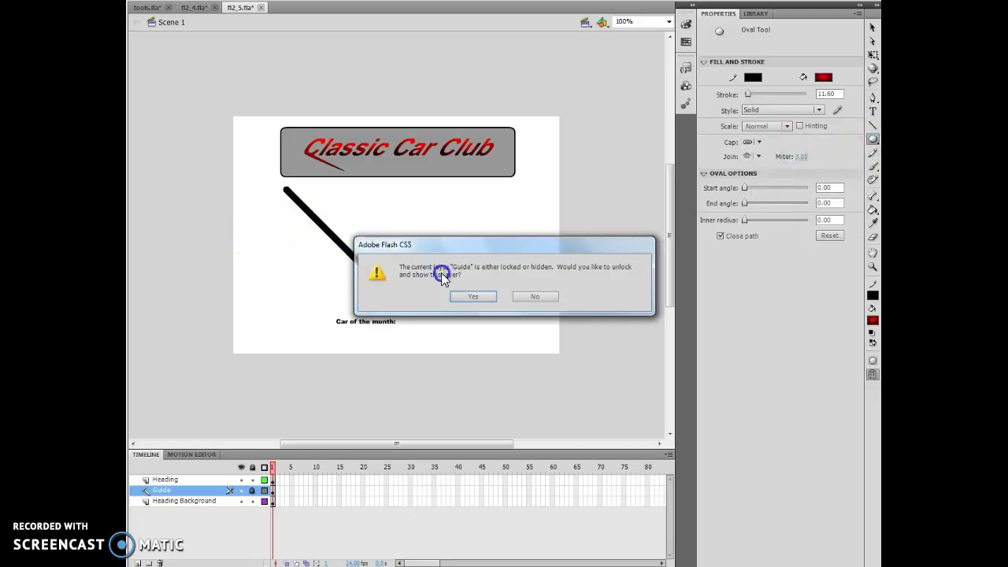
click(475, 296)
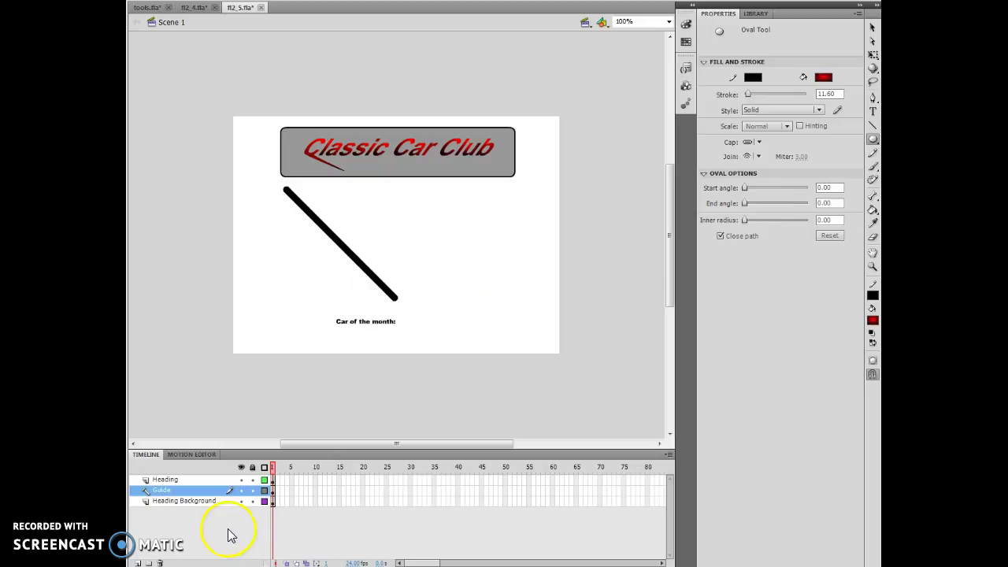
click(174, 479)
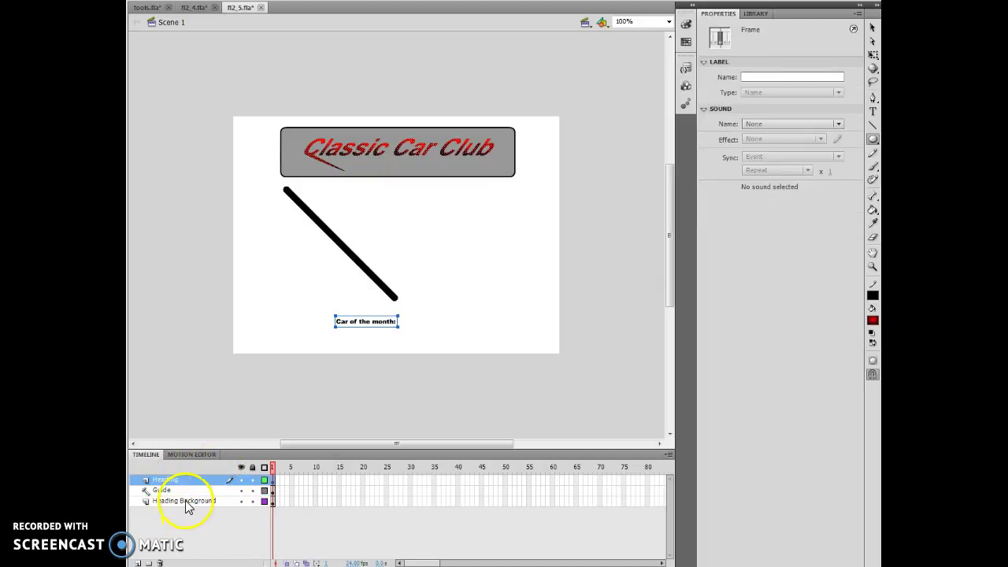
Draw a red gradient oval with an 11.60 black stroke beside the diagonal line's upper end, and try selecting its fill and outline
click(872, 138)
drag(244, 212, 302, 236)
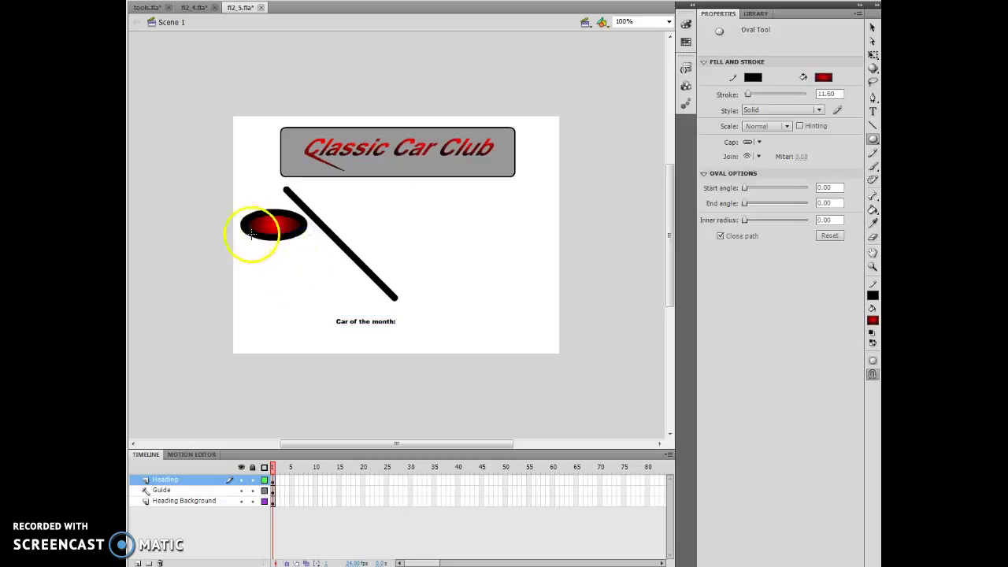
click(738, 90)
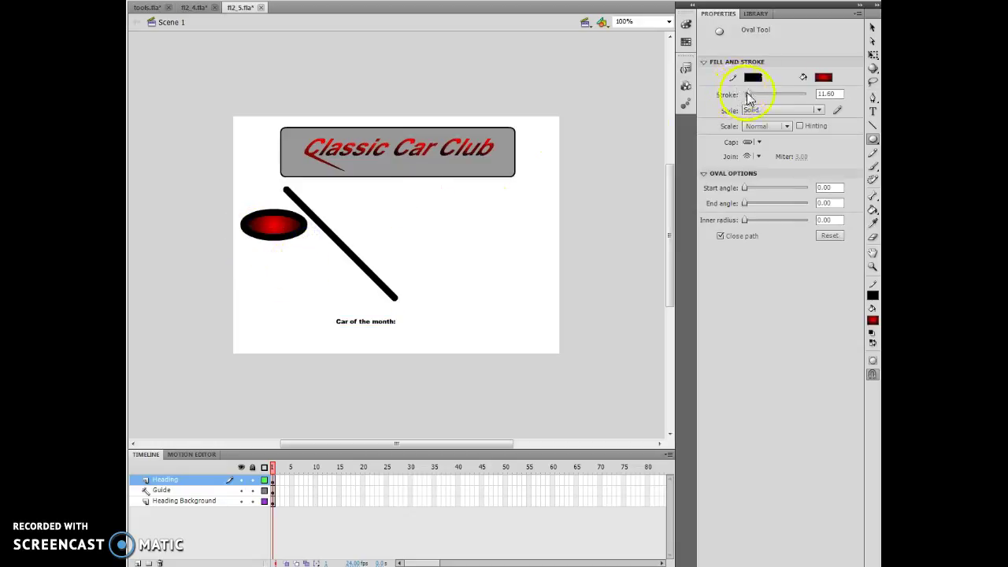
click(872, 28)
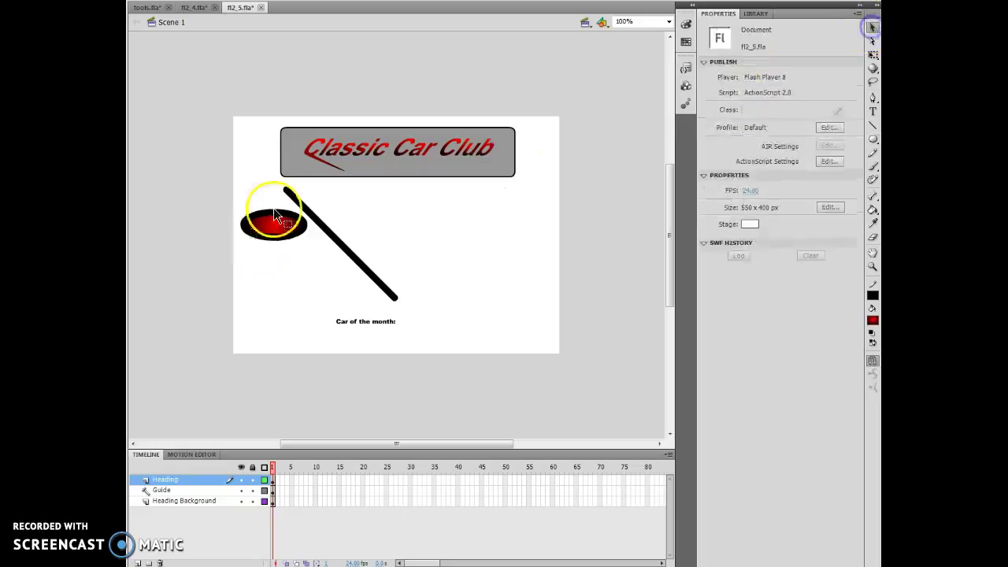
click(277, 229)
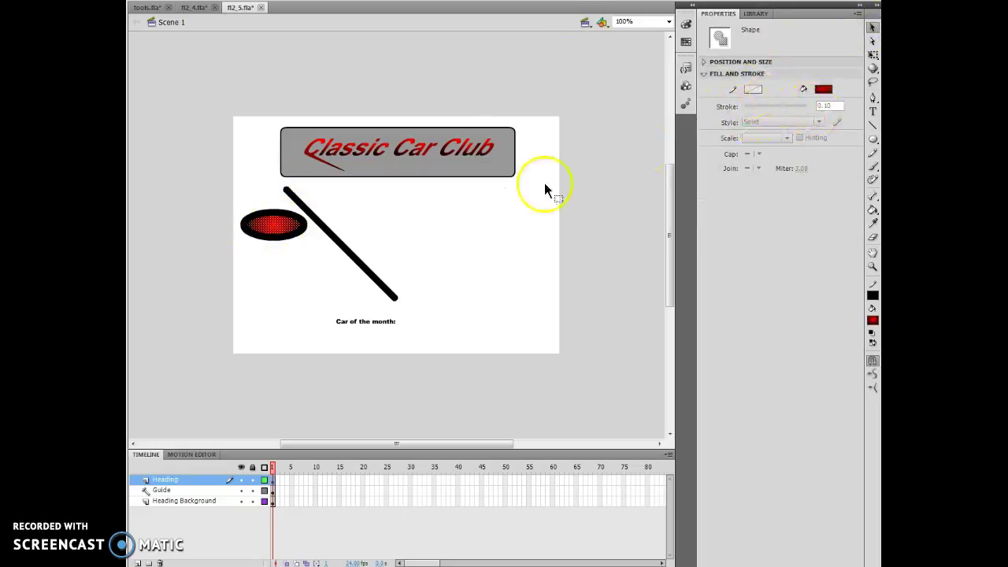
click(267, 258)
drag(266, 255, 244, 208)
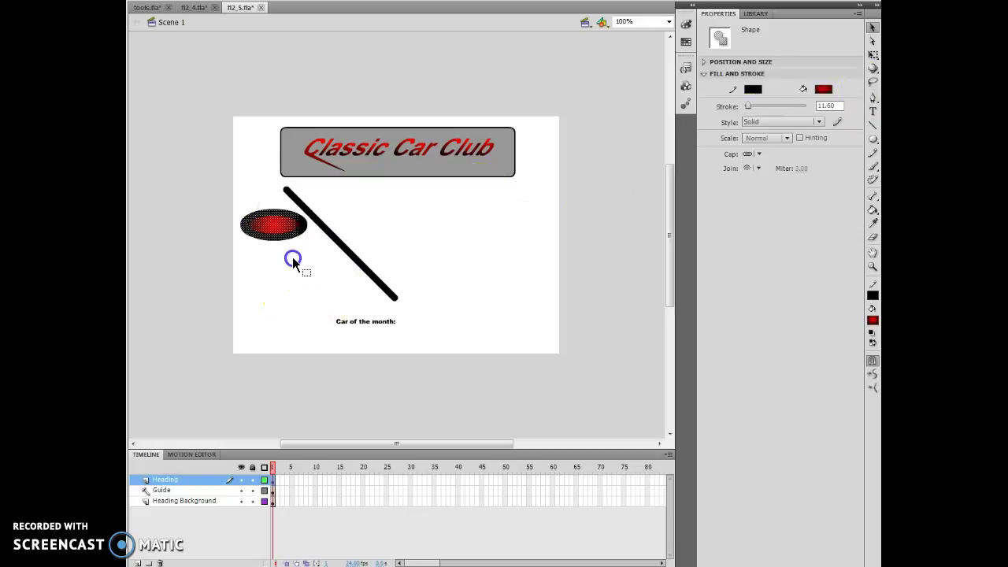
click(258, 244)
Undo the selections and the thick-outlined oval
click(175, 2)
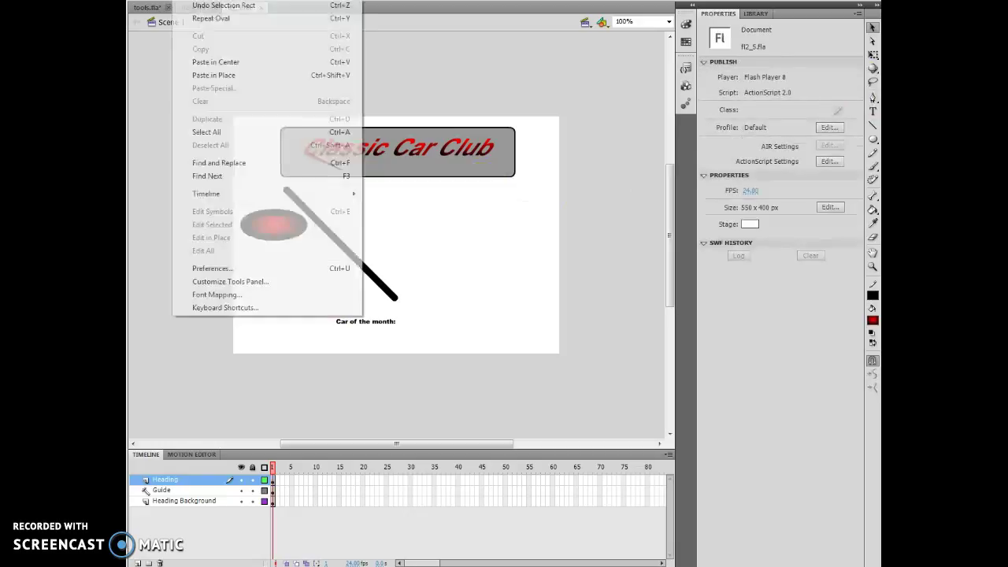
click(204, 6)
click(199, 1)
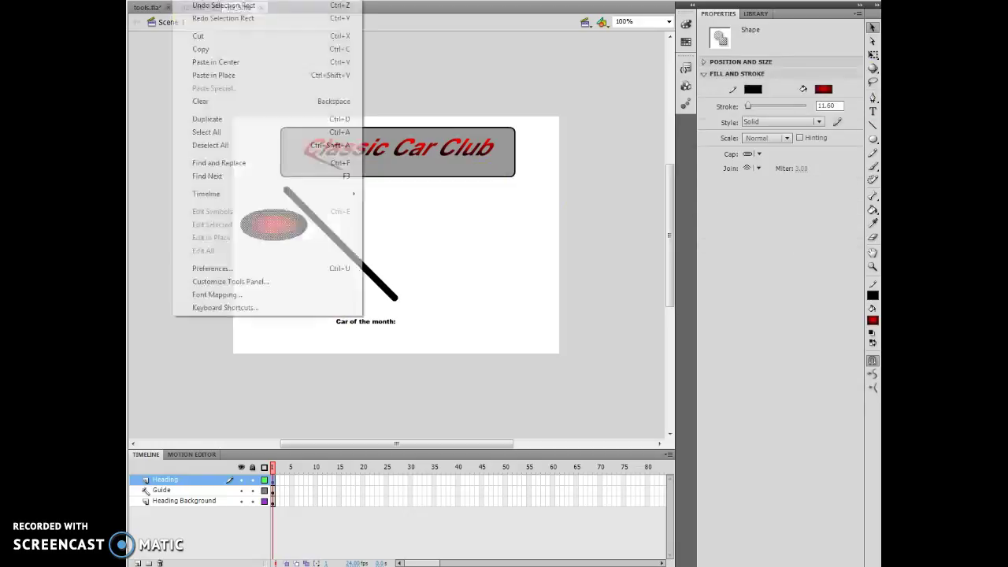
click(203, 6)
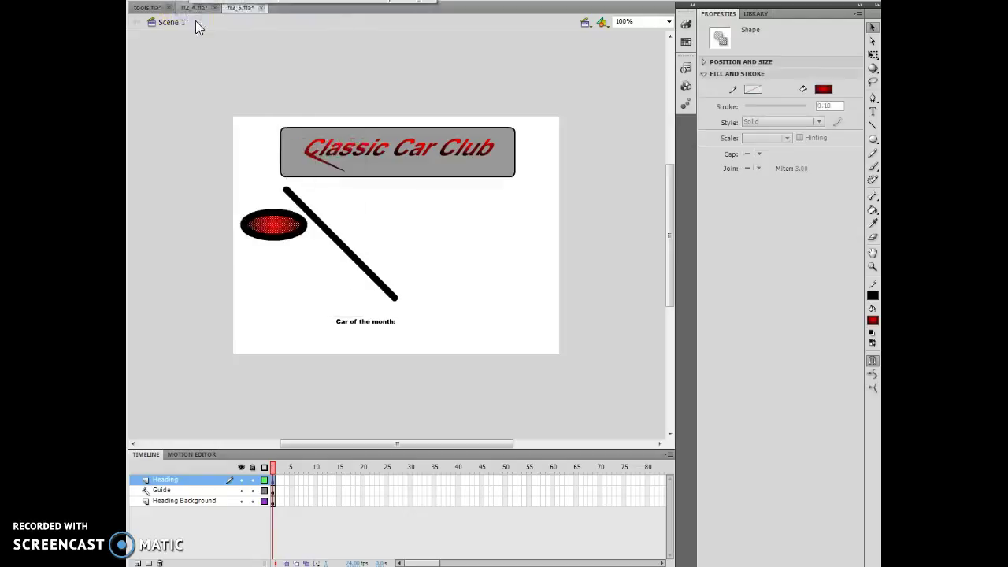
key(ctrl+z)
key(ctrl+z)
Draw a red gradient oval with a 0.10 black stroke beside the upper part of the diagonal line on the Heading layer
click(872, 140)
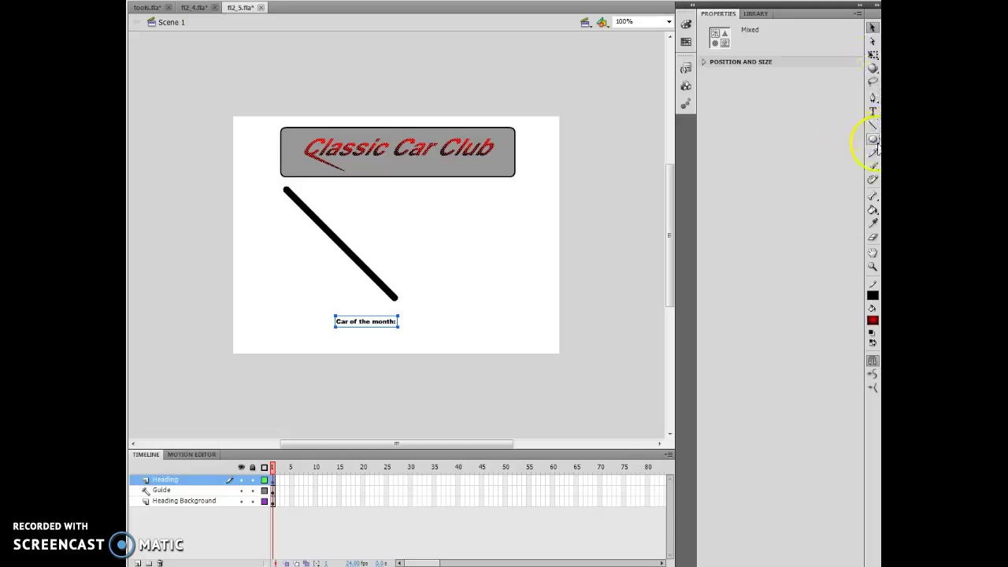
click(873, 141)
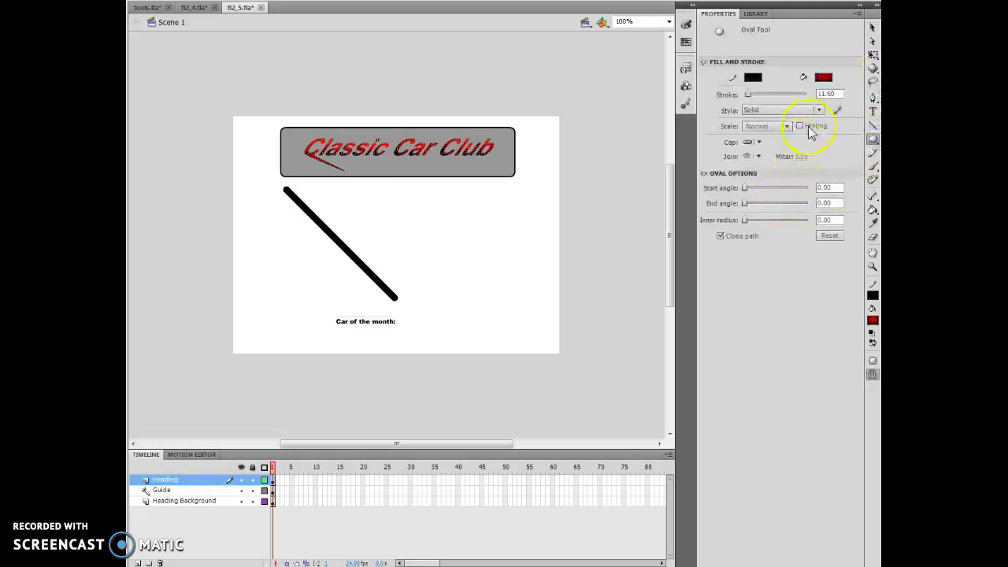
drag(748, 93, 744, 95)
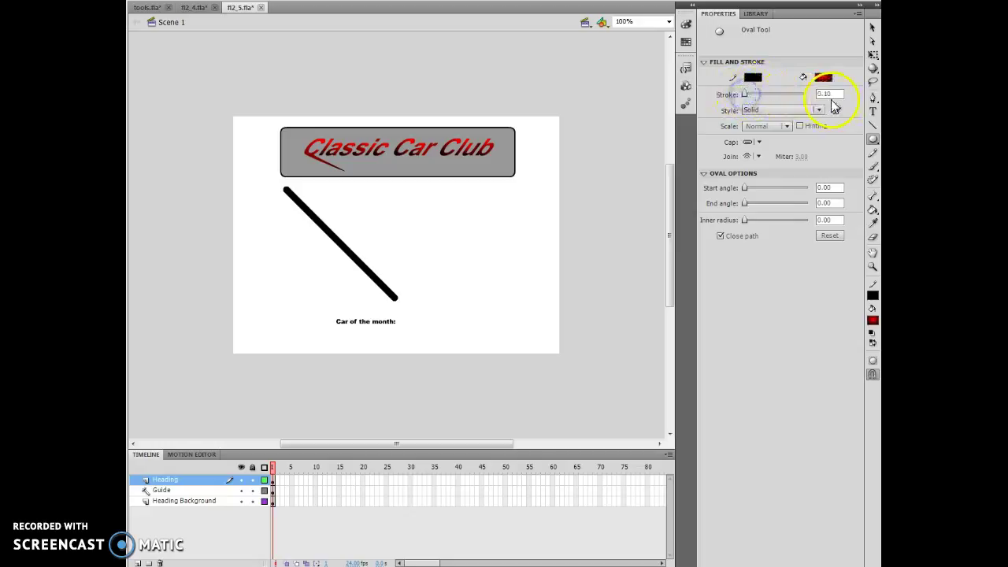
mouse_move(243, 208)
mouse_down()
mouse_move(263, 232)
mouse_move(295, 233)
mouse_up()
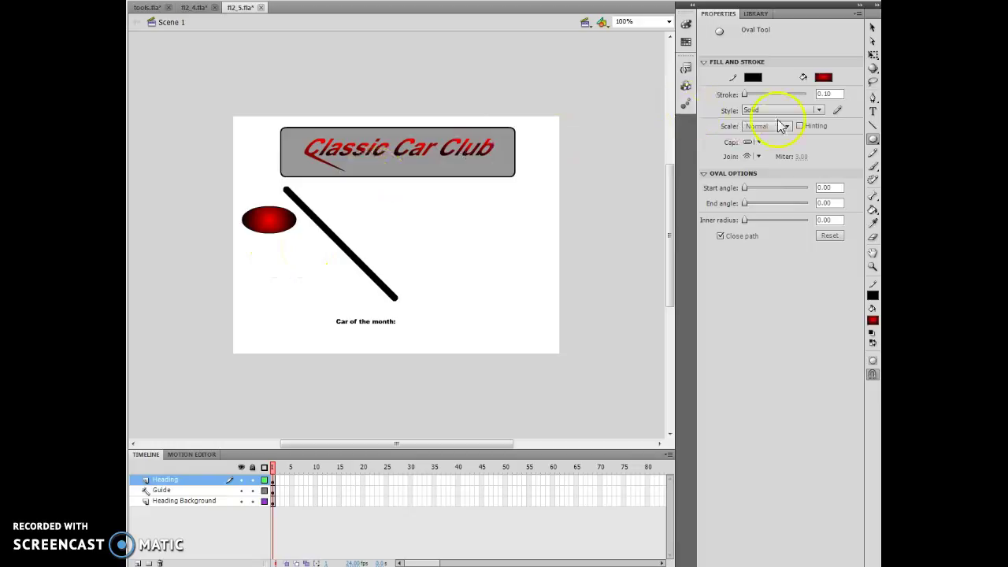
Select the oval's fill and outline together and move the oval onto the upper end of the diagonal line
click(872, 27)
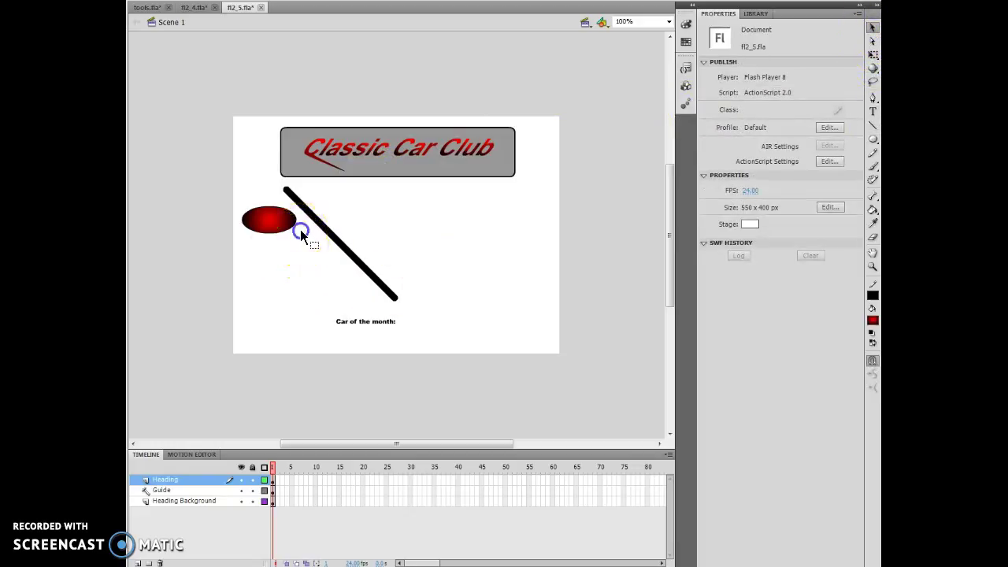
click(239, 218)
drag(238, 218, 286, 242)
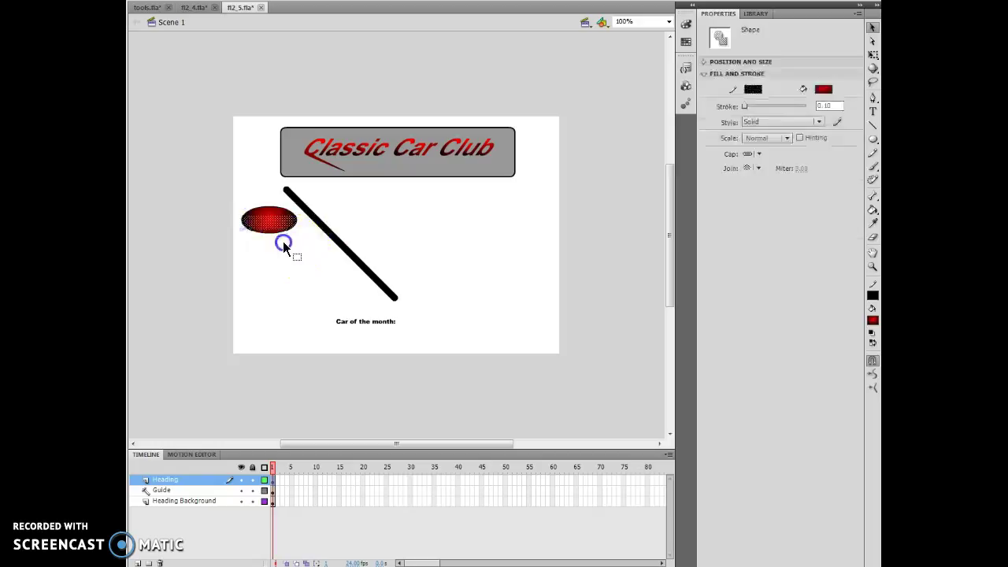
click(310, 235)
drag(233, 217, 229, 205)
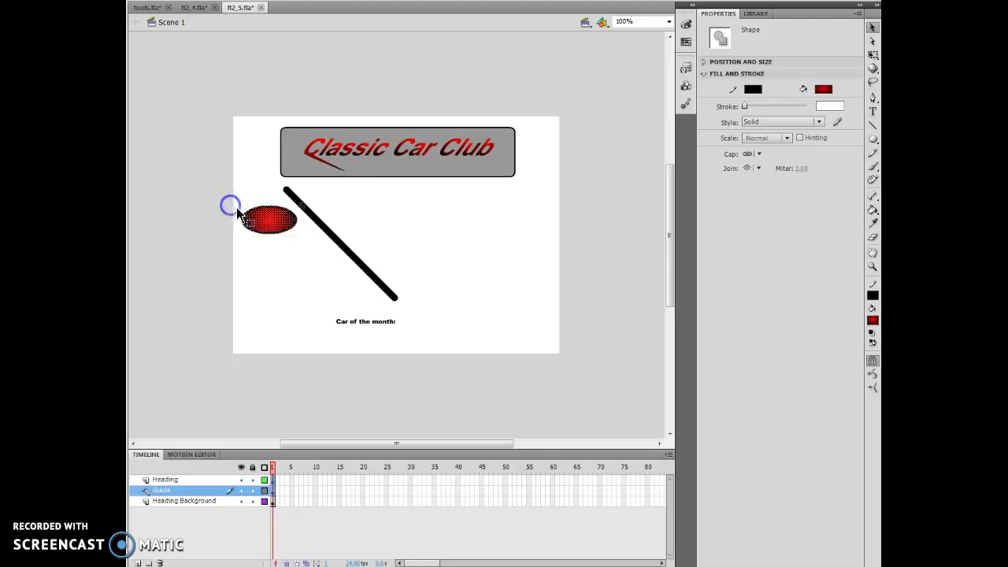
click(330, 252)
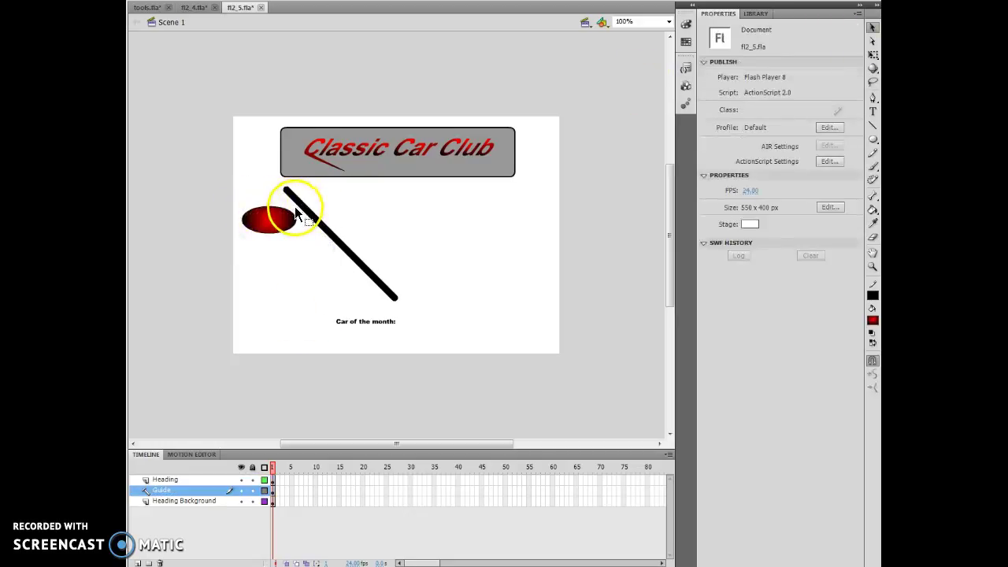
drag(295, 207, 235, 237)
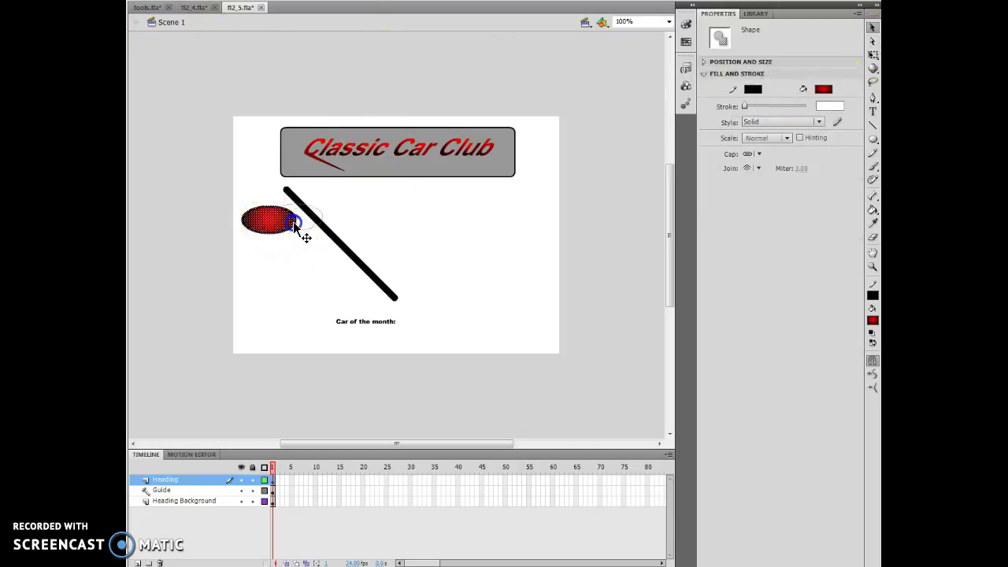
drag(300, 226, 305, 227)
click(298, 271)
drag(285, 221, 310, 235)
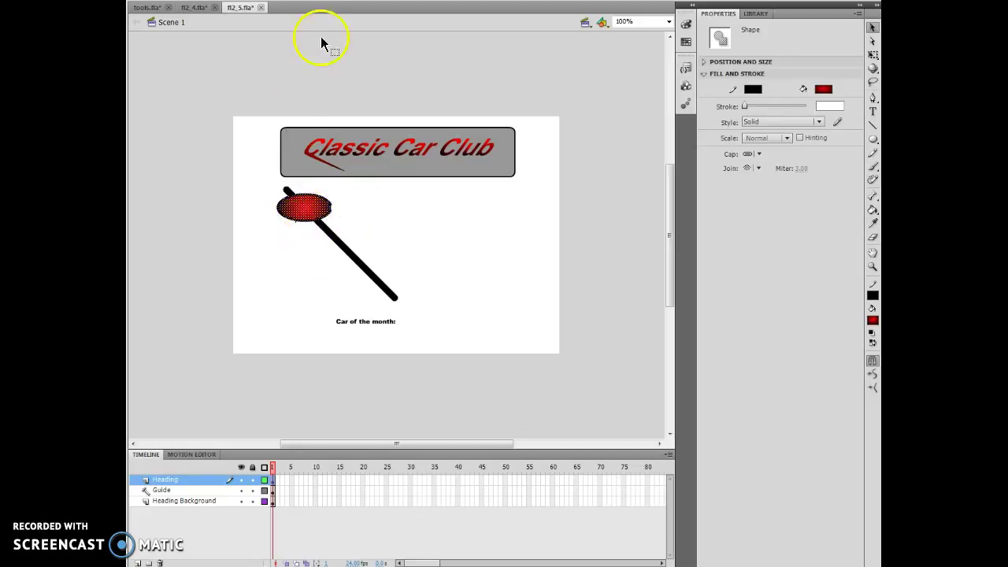
Copy the oval, paste it in the center, and move the copy onto the middle of the diagonal line
key(alt+e)
click(199, 50)
key(alt+e)
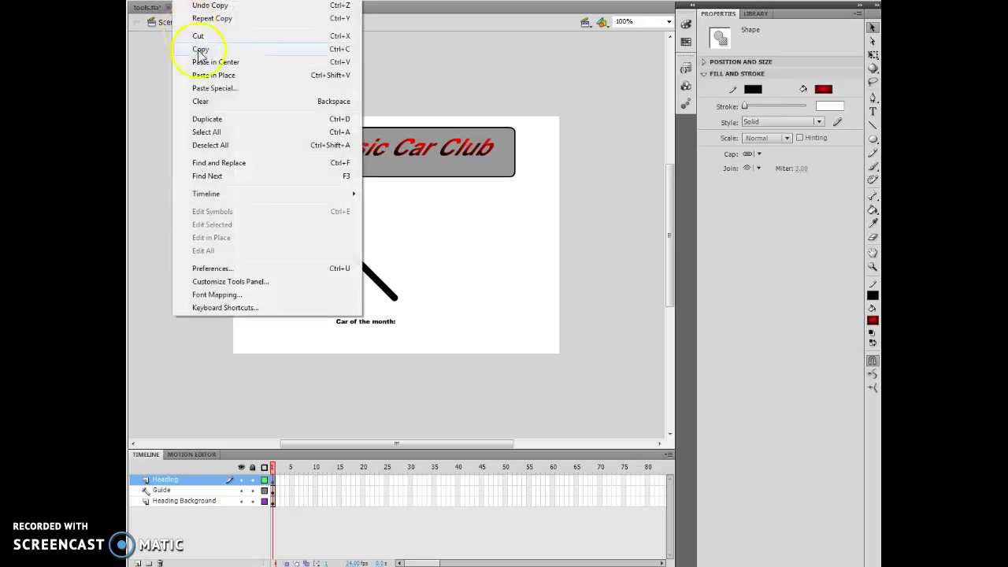
click(204, 59)
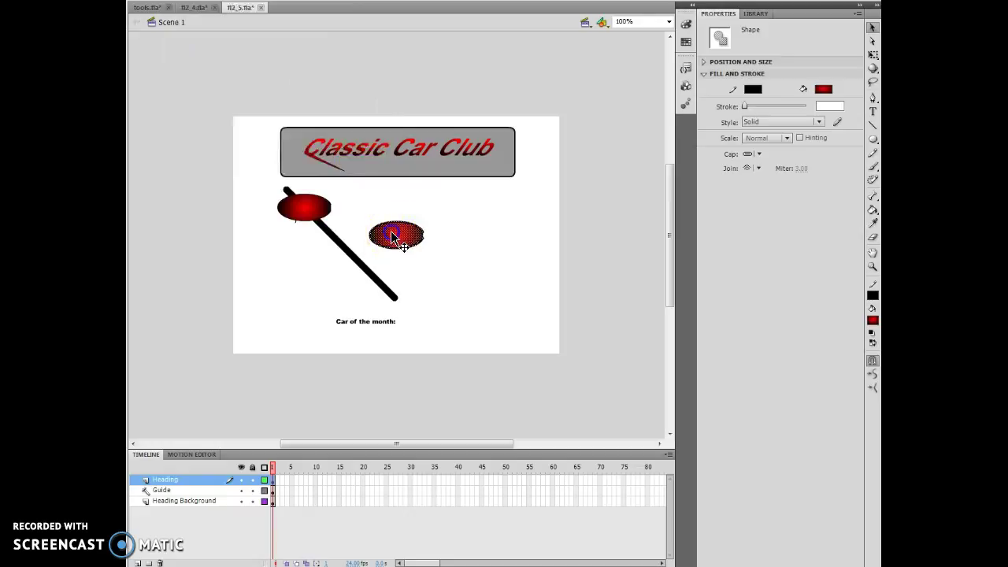
drag(340, 248, 331, 239)
Paste a third copy of the oval and position it near the lower end of the diagonal line
click(186, 0)
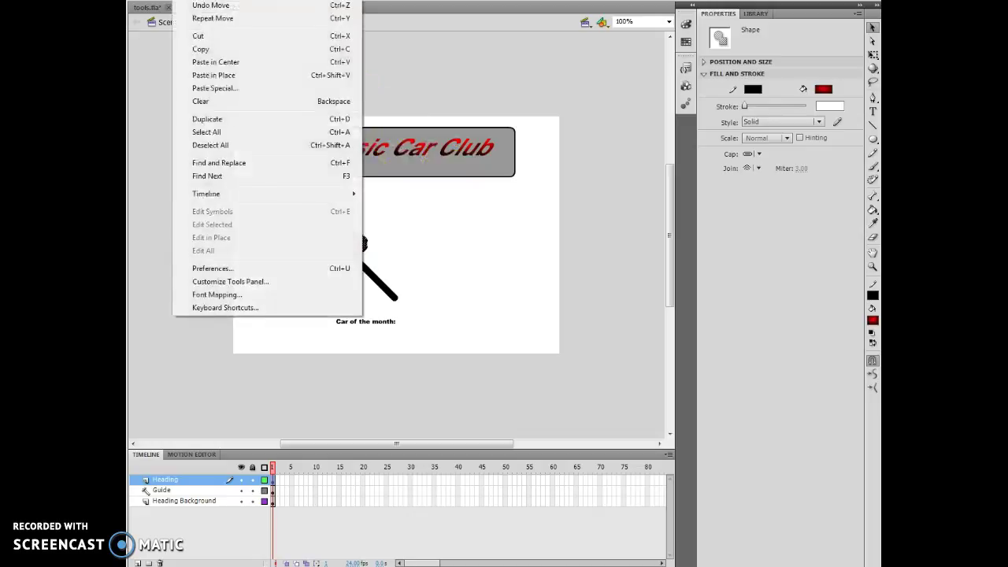
click(200, 49)
click(186, 0)
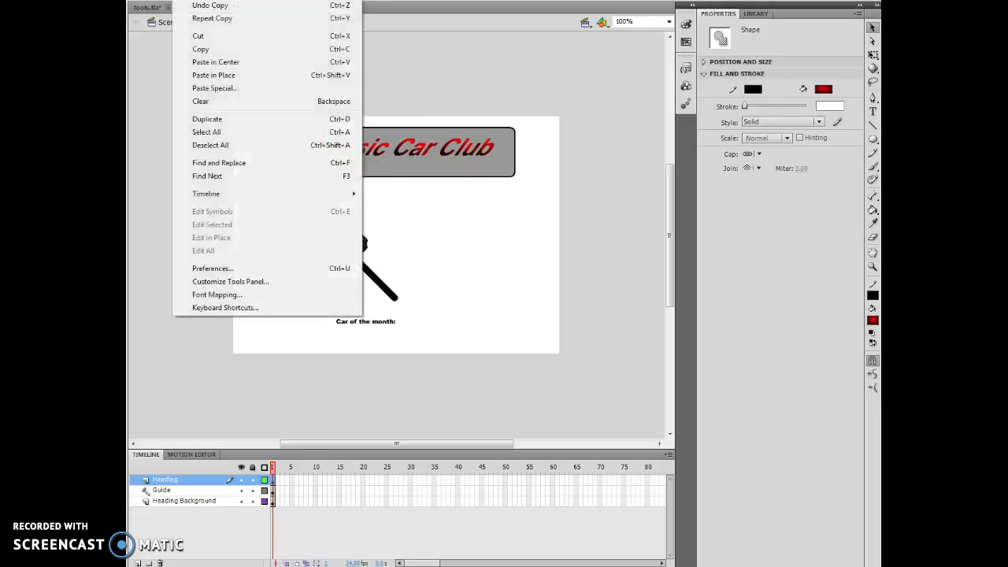
click(207, 62)
click(403, 236)
drag(403, 236, 393, 293)
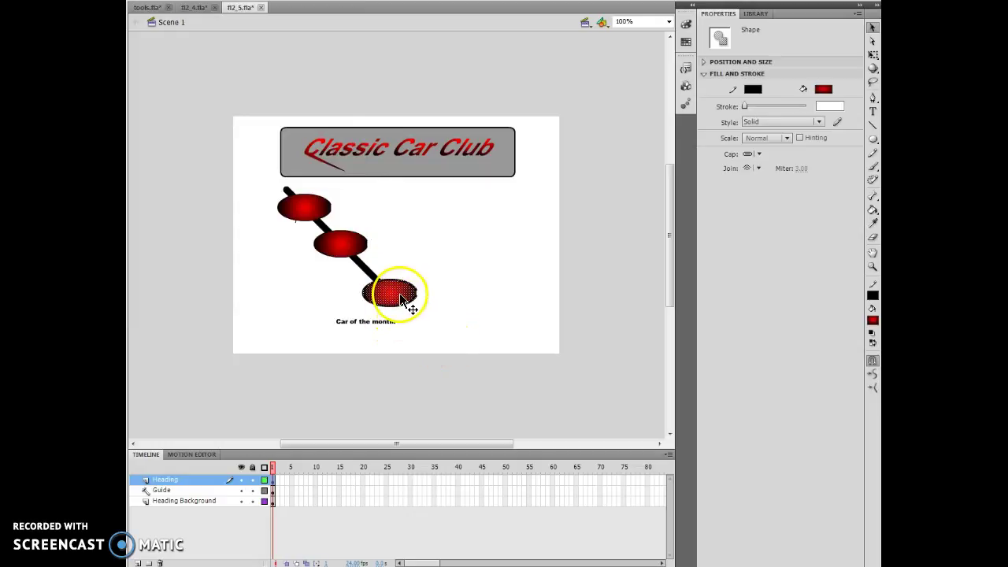
drag(382, 281, 458, 288)
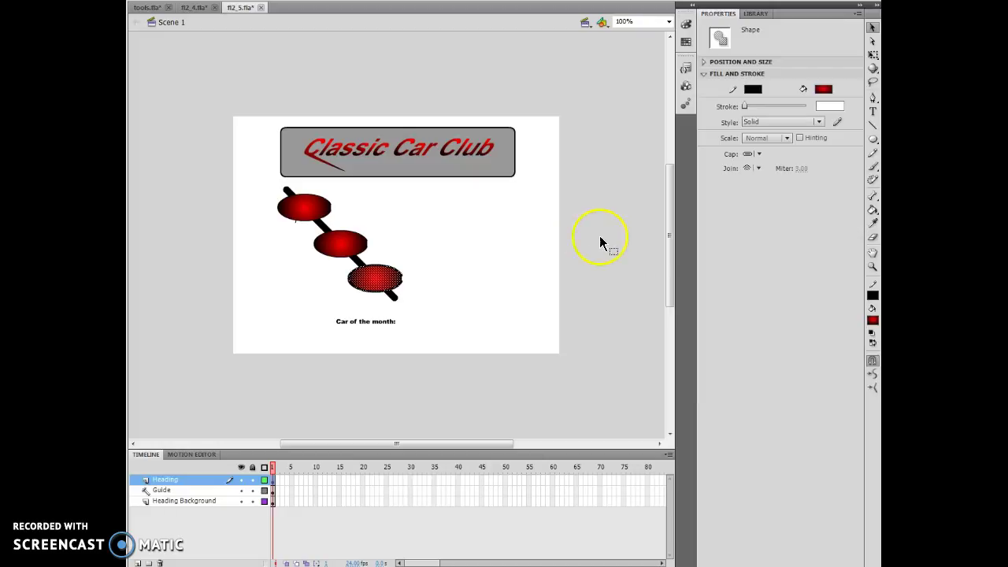
Add a text box reading "Events" just below the heading, in the empty area beside the ovals
click(872, 111)
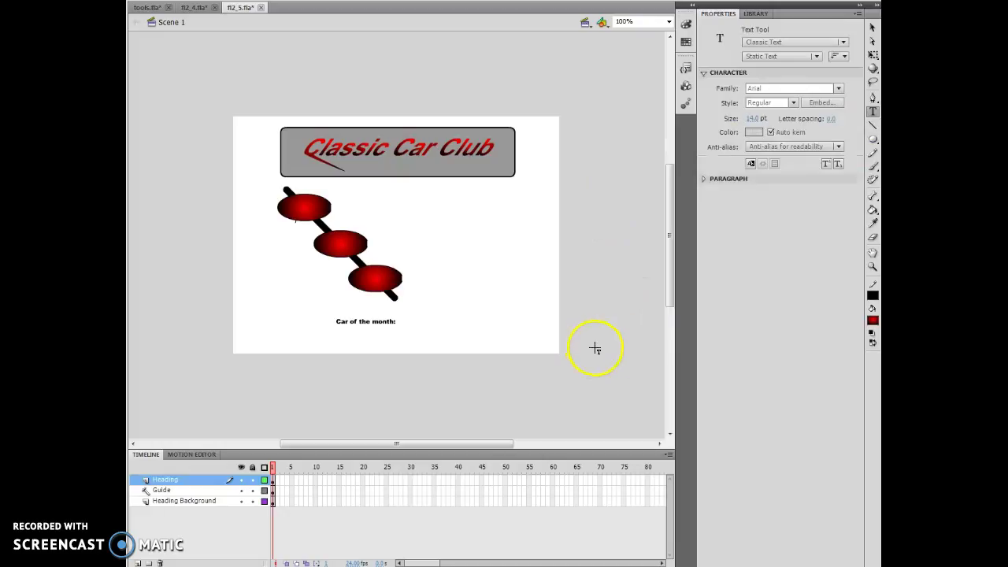
drag(384, 193, 431, 202)
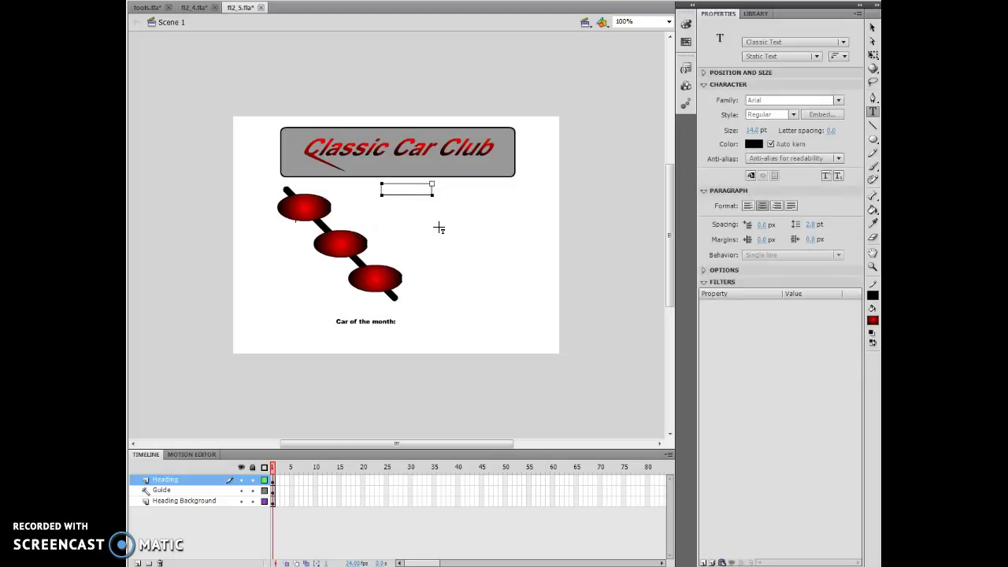
text(Events)
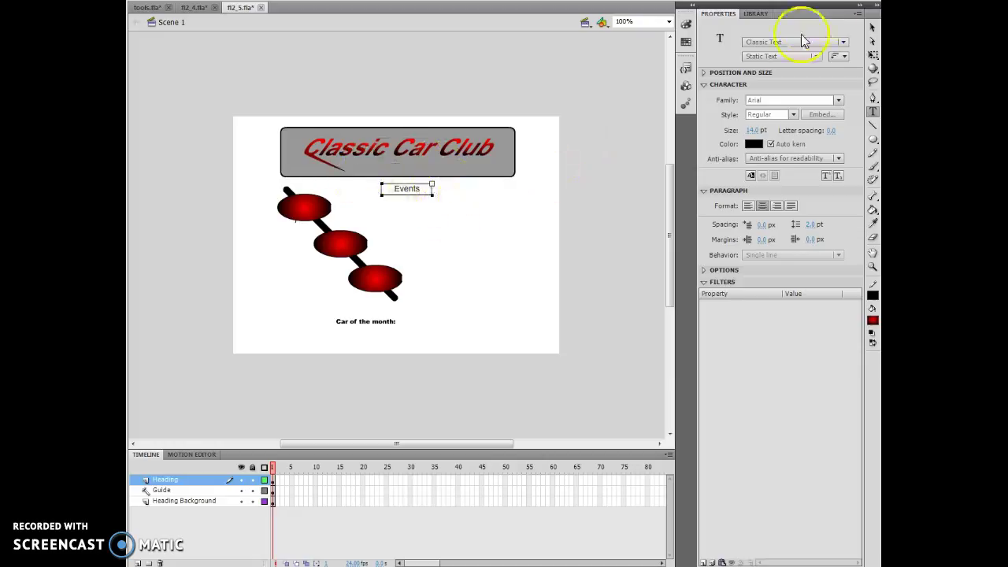
Select the word "Events" in the text box below the heading and set its font style to Bold
click(872, 27)
click(419, 196)
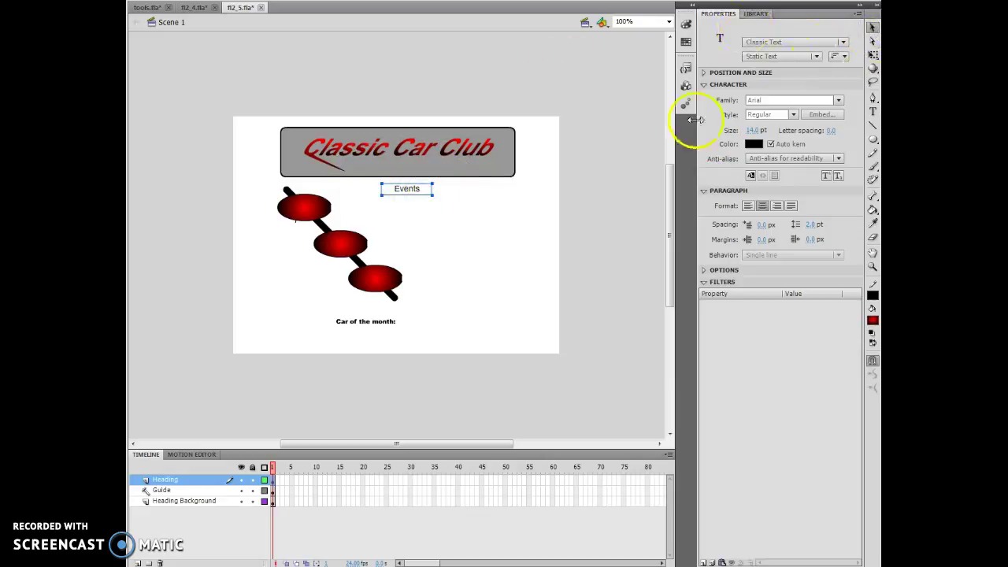
click(421, 192)
click(871, 27)
click(872, 111)
drag(435, 191, 391, 190)
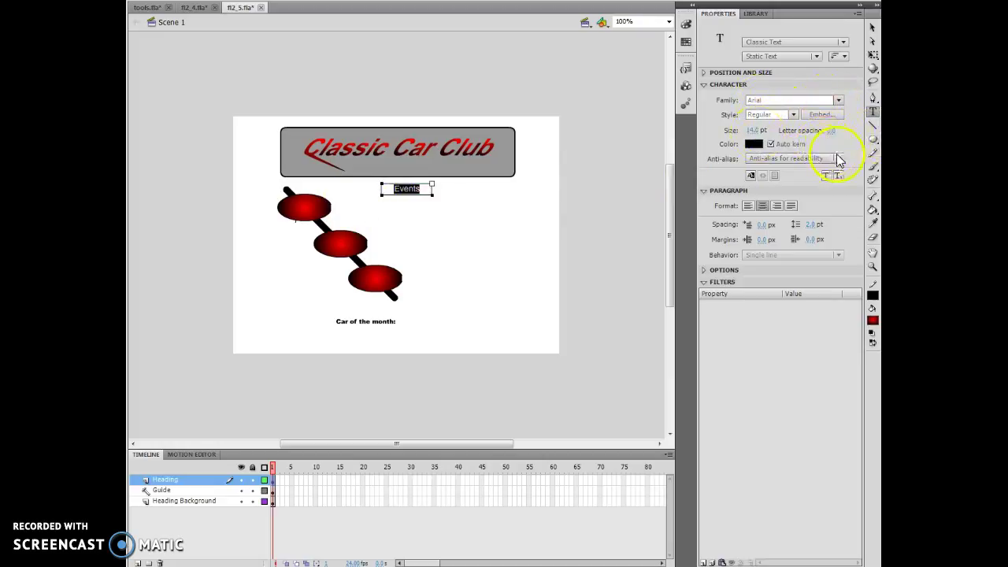
click(795, 115)
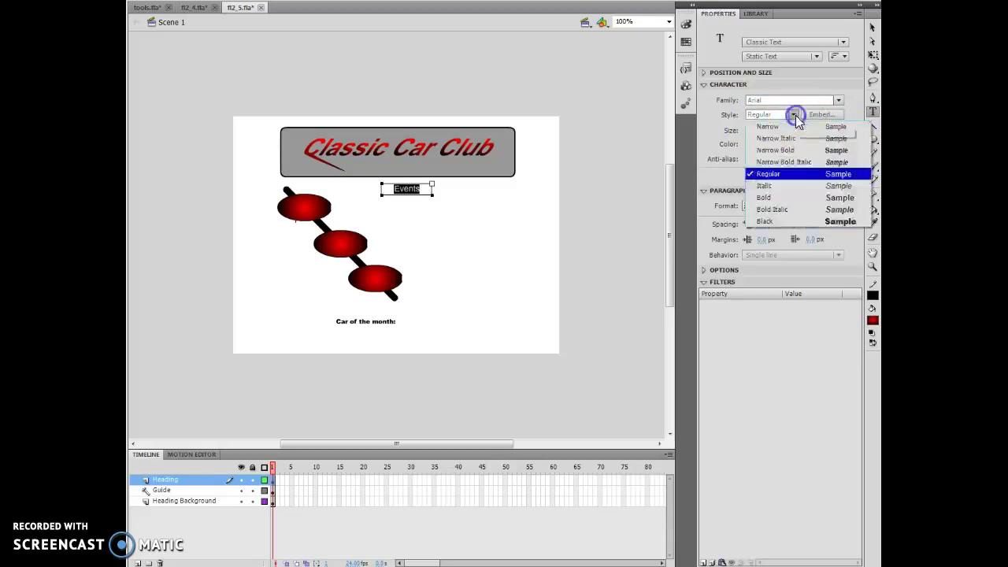
click(774, 197)
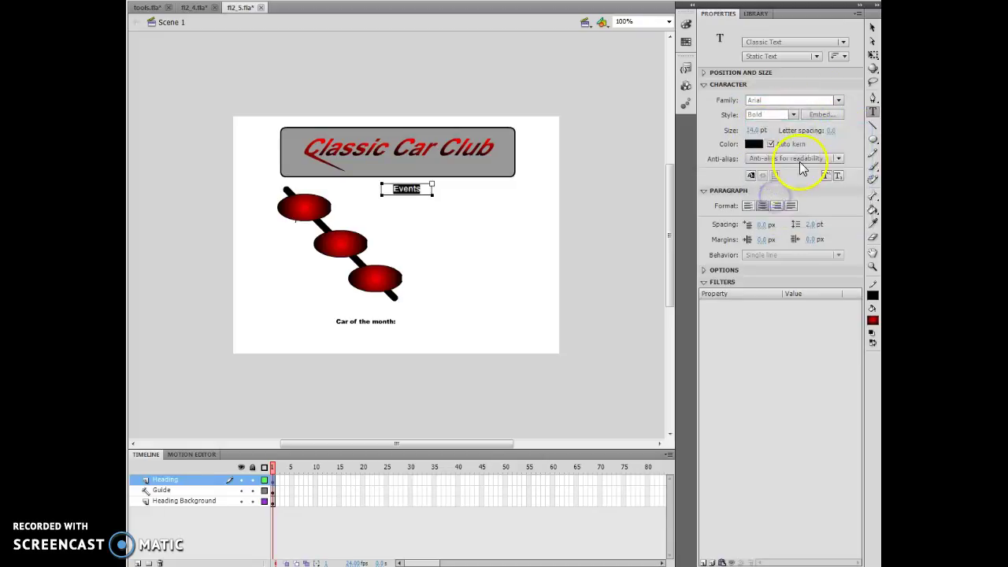
Set the color of the selected "Events" text to gray #999999
click(754, 145)
click(736, 156)
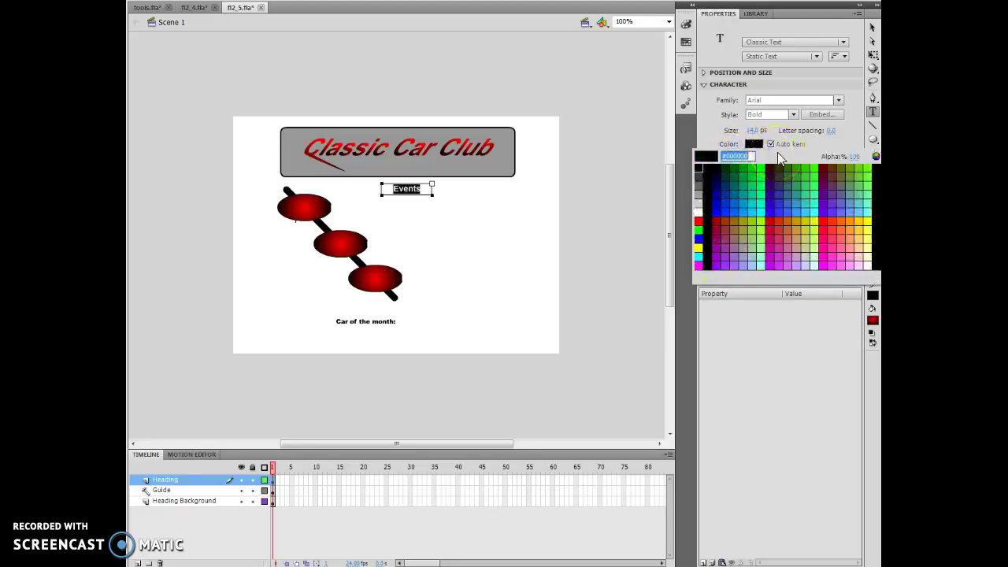
text(999999)
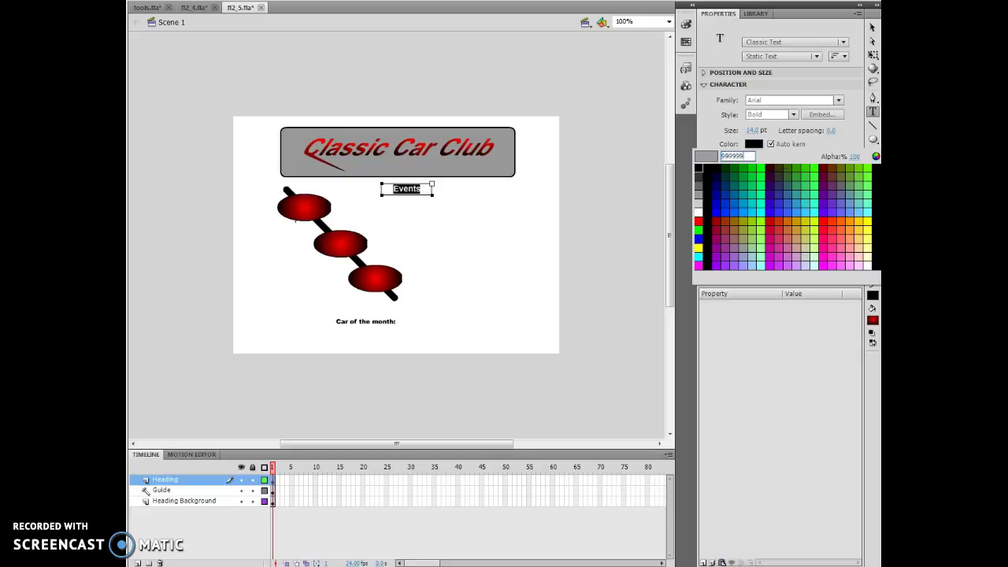
key(Return)
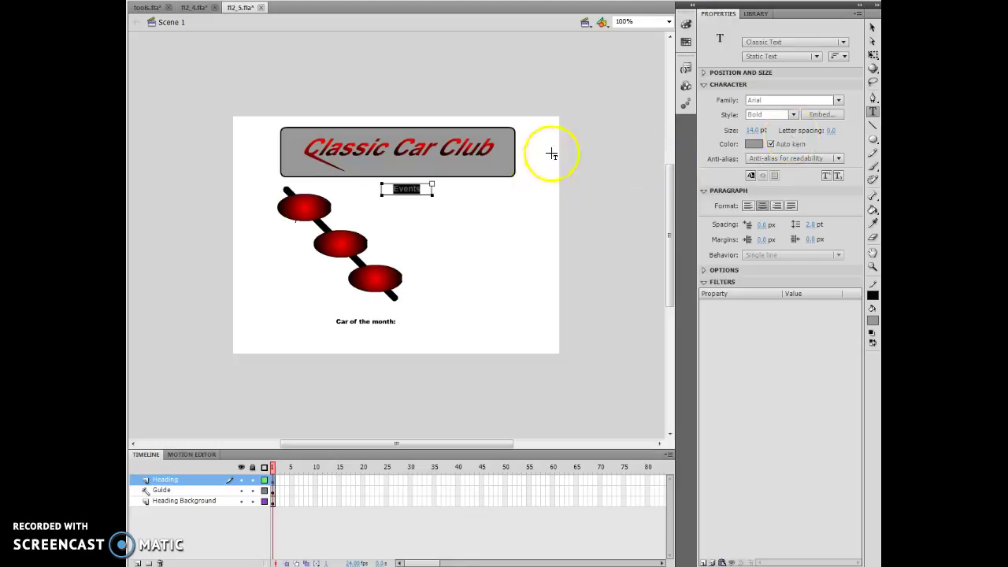
Move the "Events" label onto the uppermost red oval
click(872, 27)
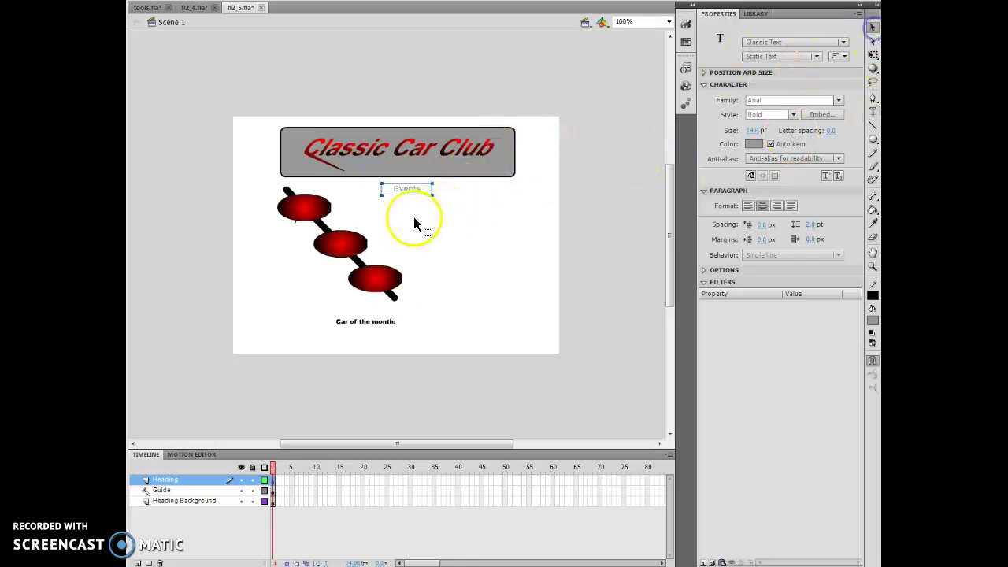
click(418, 198)
drag(410, 200, 321, 211)
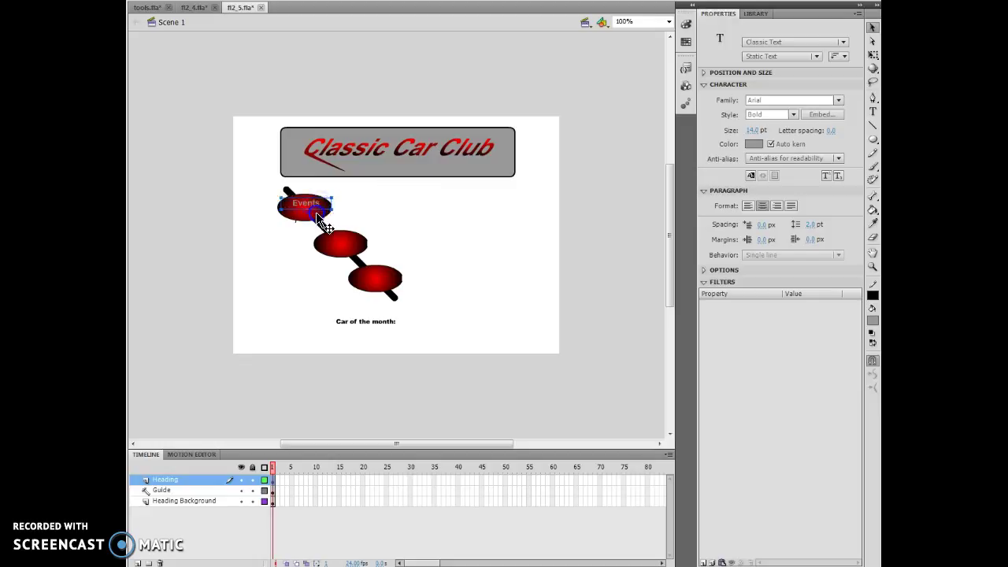
drag(314, 214, 329, 214)
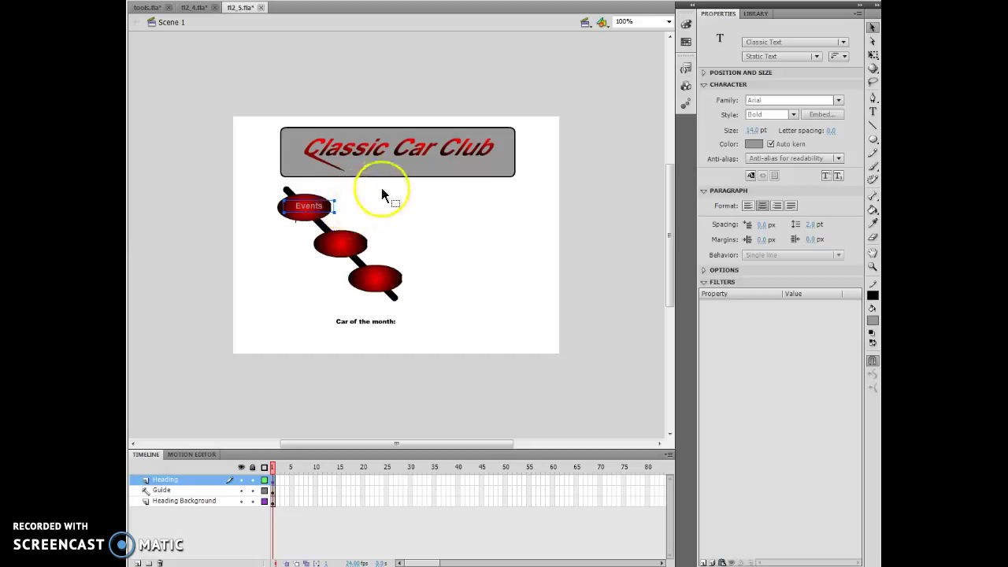
Copy the "Events" label and paste the copy in the center of the stage
click(318, 207)
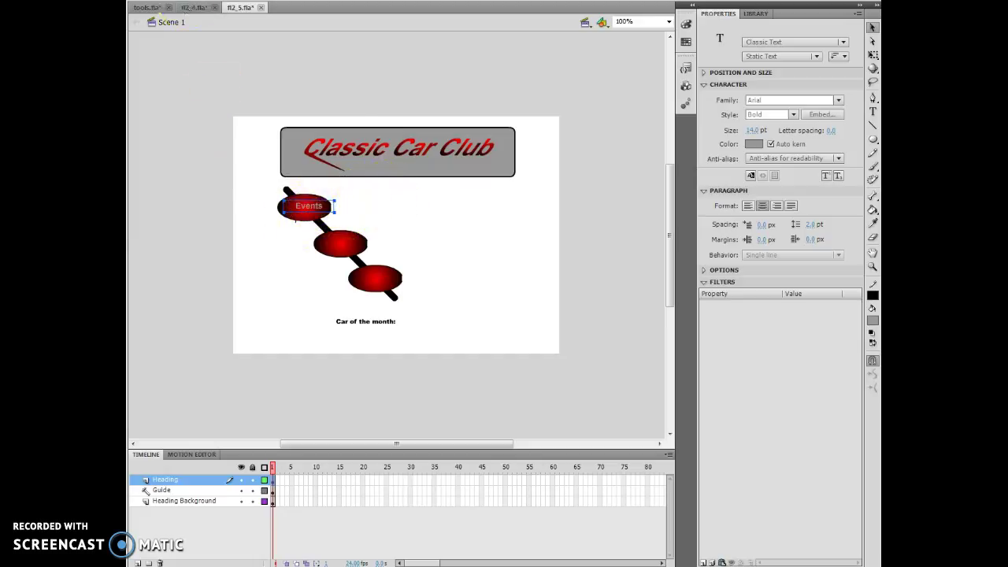
click(183, 2)
click(200, 48)
click(197, 4)
click(214, 67)
click(394, 235)
Replace the text of the pasted label in the center of the stage with "About Us"
click(872, 111)
click(409, 235)
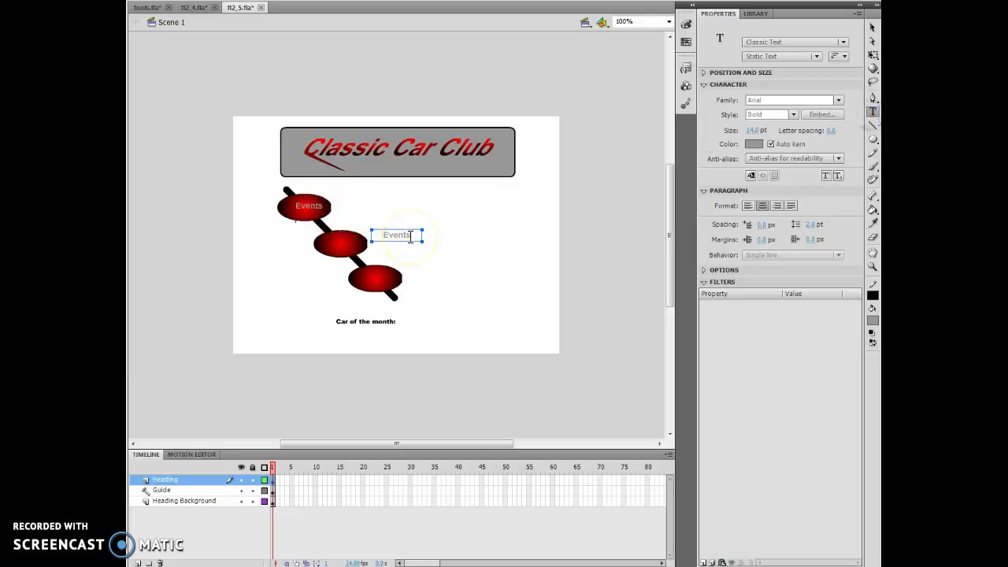
drag(409, 237, 381, 239)
click(425, 229)
text(About Us)
key(Return)
click(464, 254)
Move the "About Us" label onto the middle oval and nudge it left until it is centered
click(871, 28)
click(407, 233)
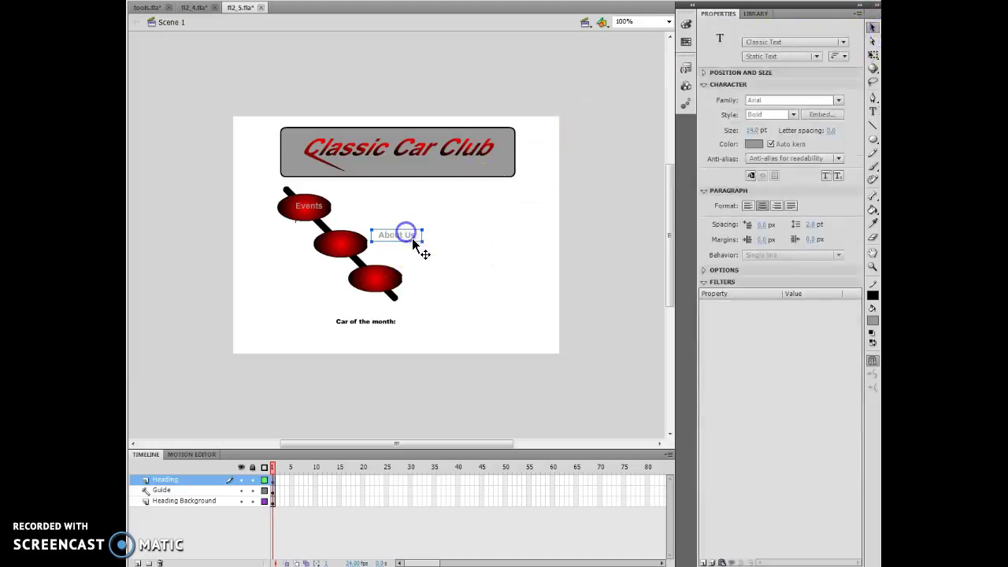
click(352, 249)
drag(355, 249, 356, 249)
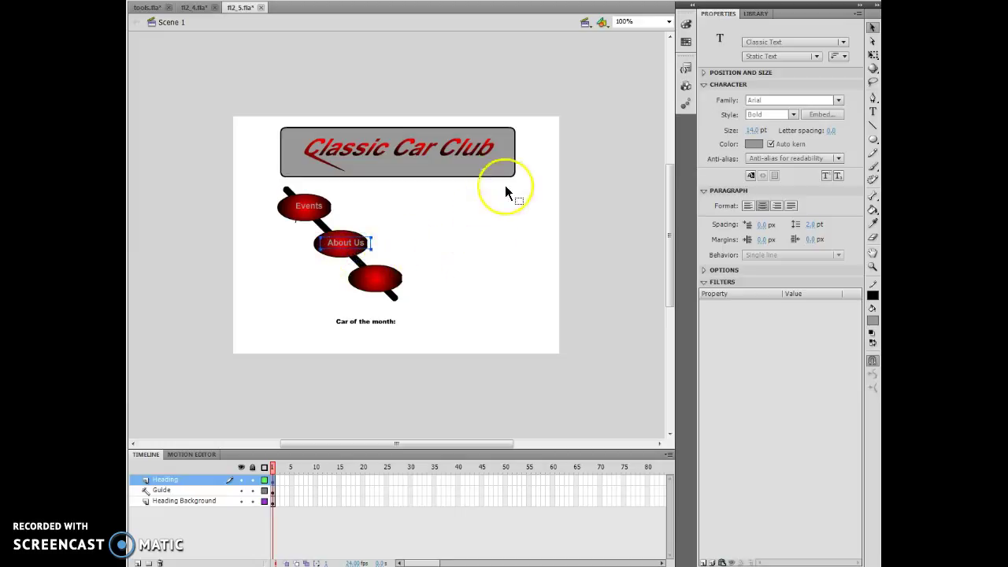
key(Left)
key(Left)
key(Left)
key(Left)
key(Left)
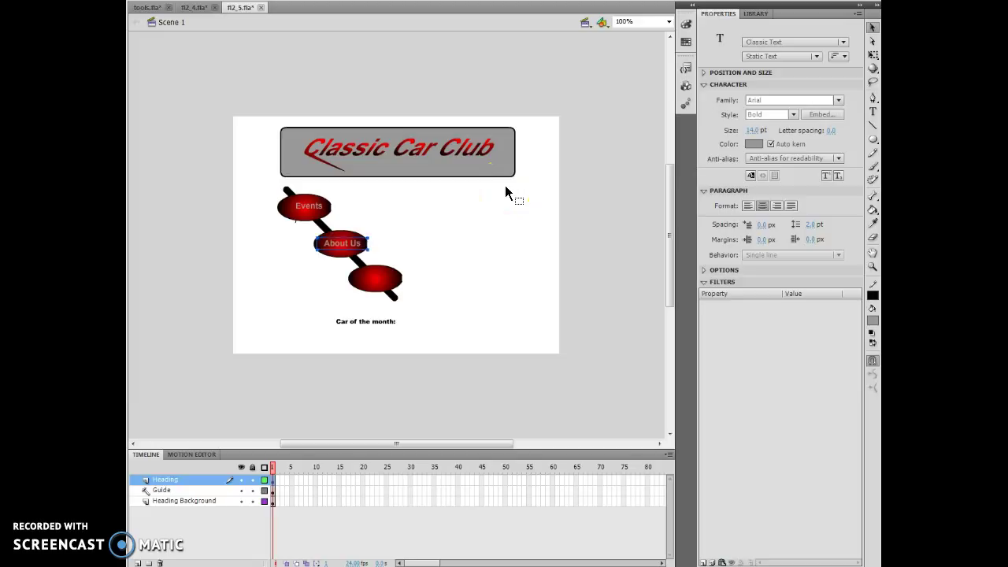
Nudge the "Events" label slightly left and down to center it on the uppermost oval
click(308, 206)
key(Left)
key(Left)
key(Left)
key(Left)
key(Left)
key(Down)
key(Down)
key(Right)
key(Right)
key(Down)
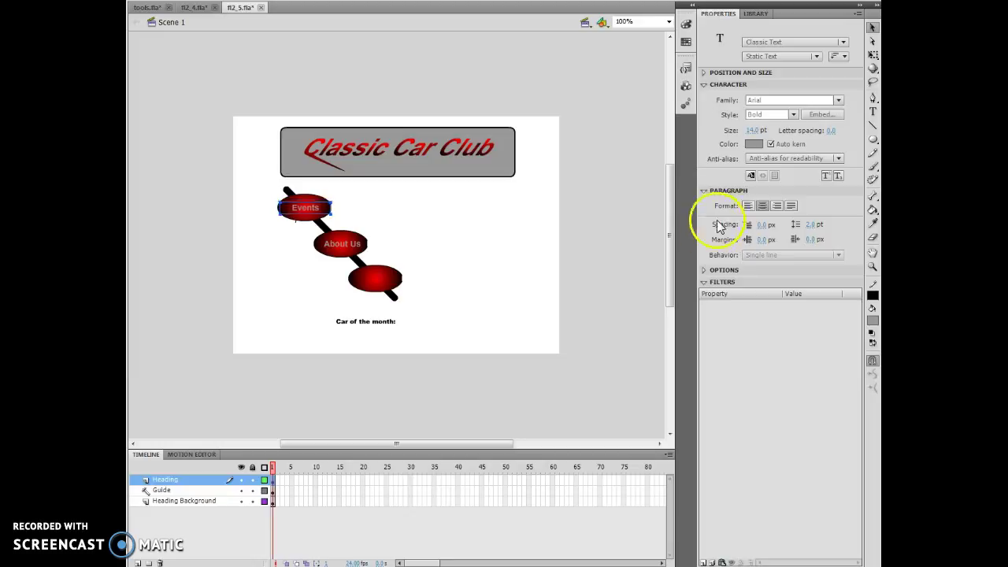
Paste another copy of the "Events" label in the center of the stage
click(175, 2)
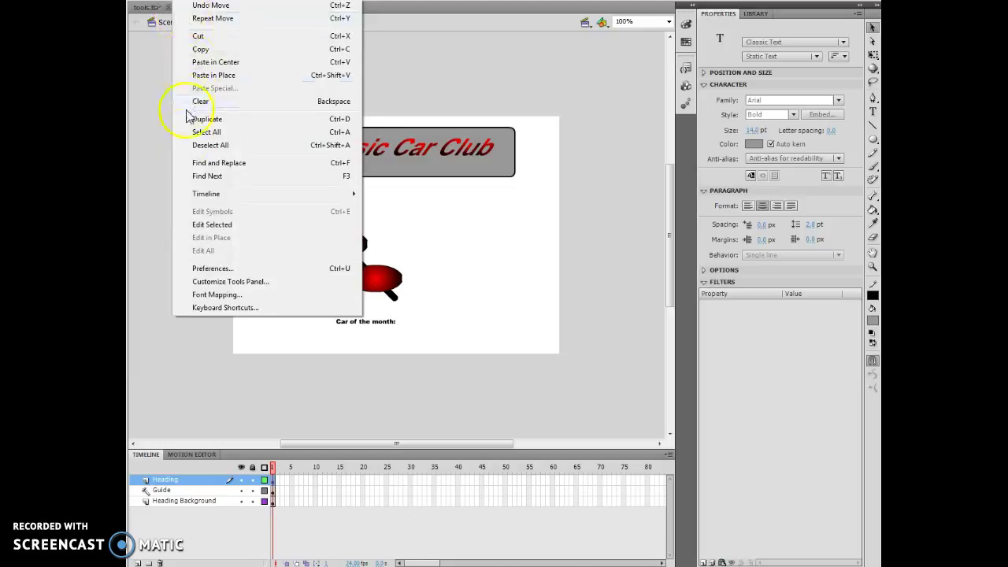
click(201, 49)
click(182, 2)
click(225, 62)
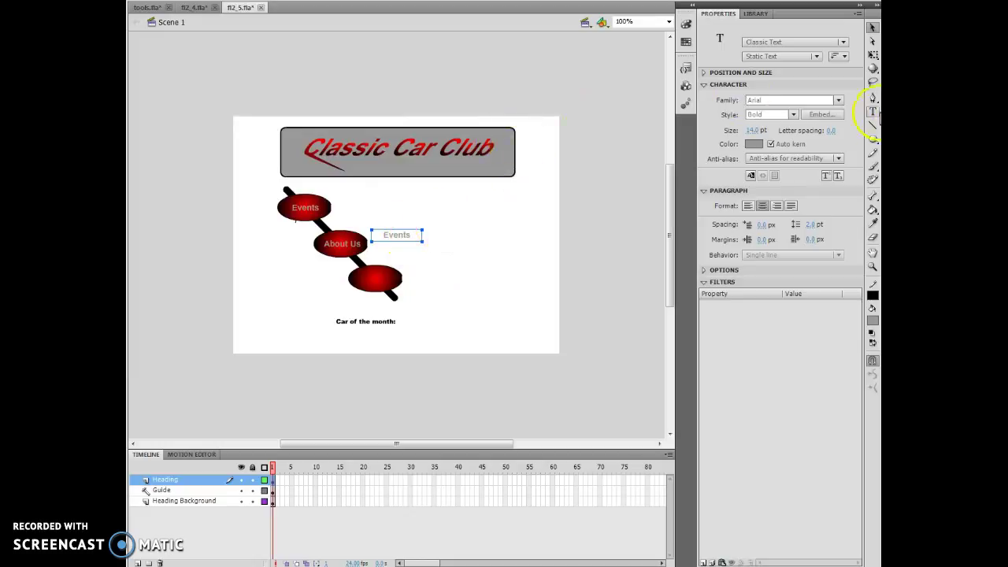
Replace the text of the newly pasted label beside the middle oval with "Links"
click(871, 110)
drag(412, 233, 358, 235)
click(480, 237)
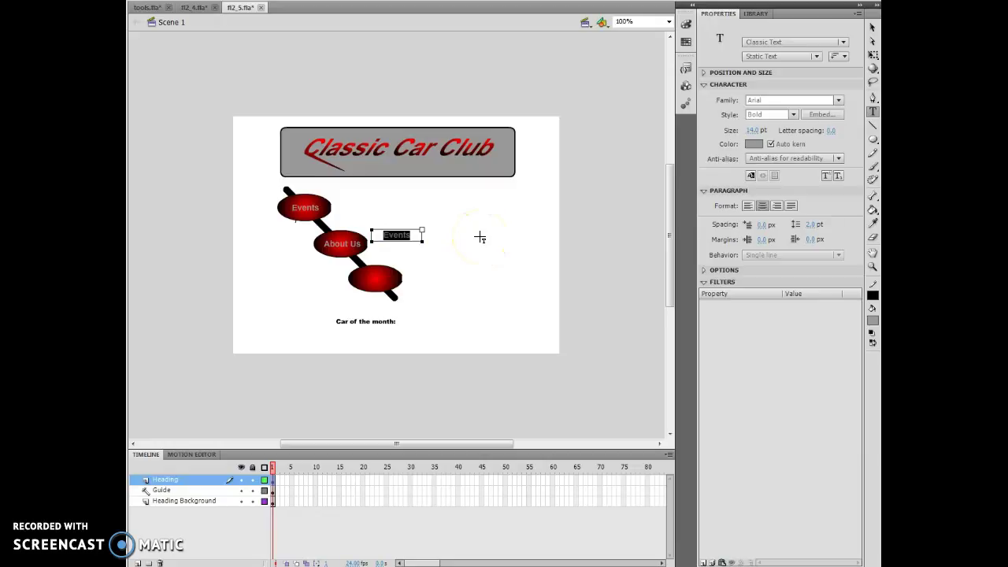
text(Links)
click(481, 237)
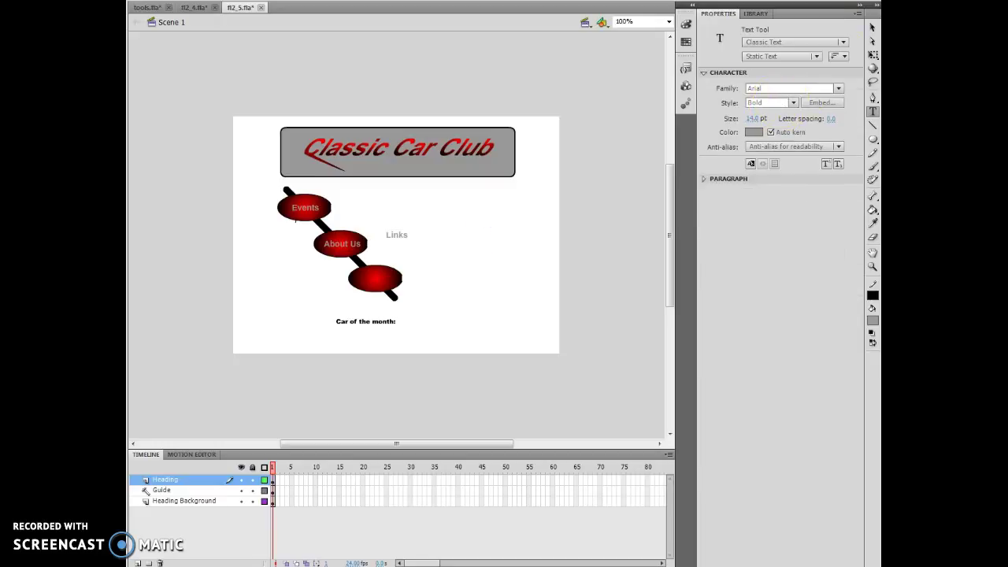
Move the "Links" label onto the center of the lowest oval and deselect it
key(v)
click(399, 234)
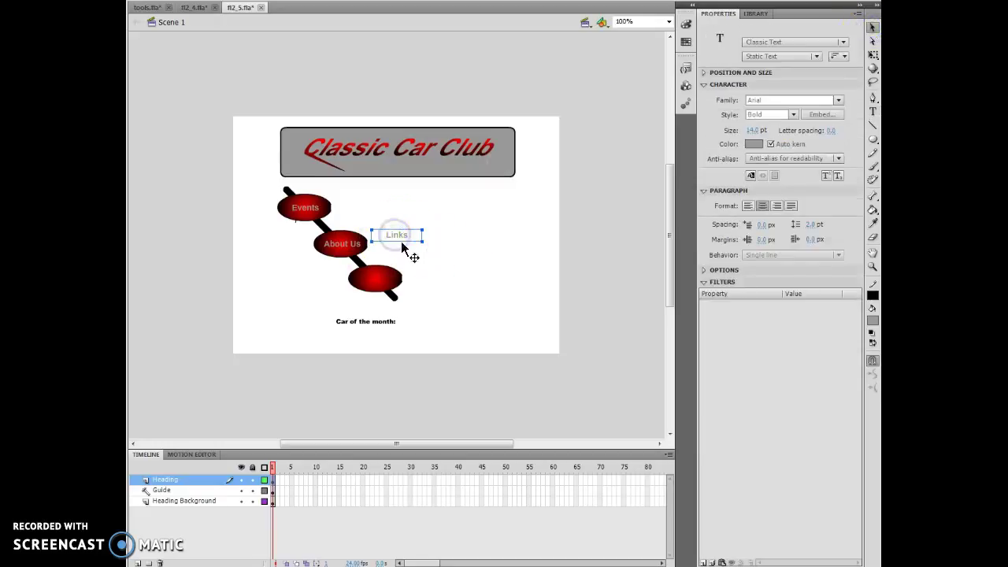
drag(399, 240, 382, 276)
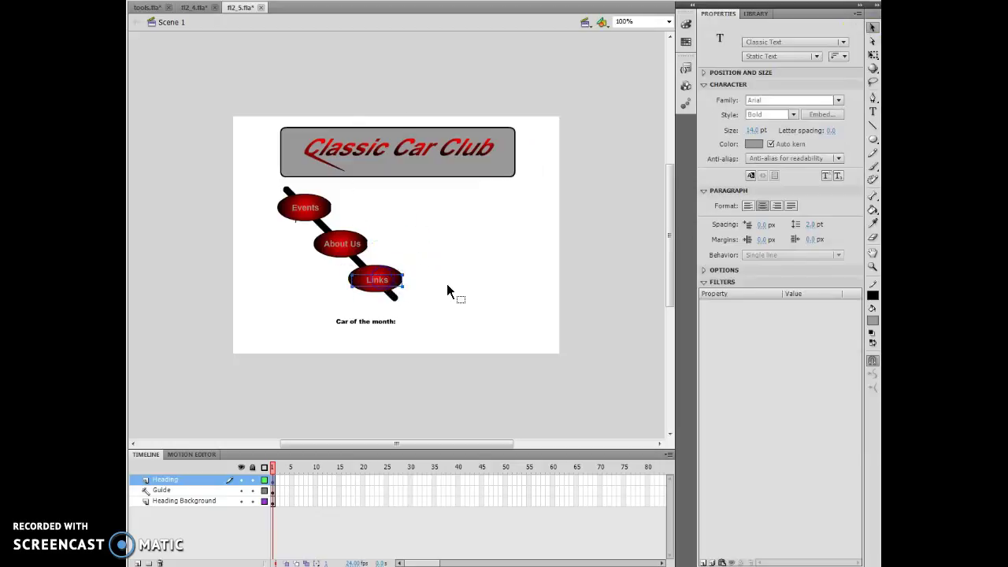
click(448, 281)
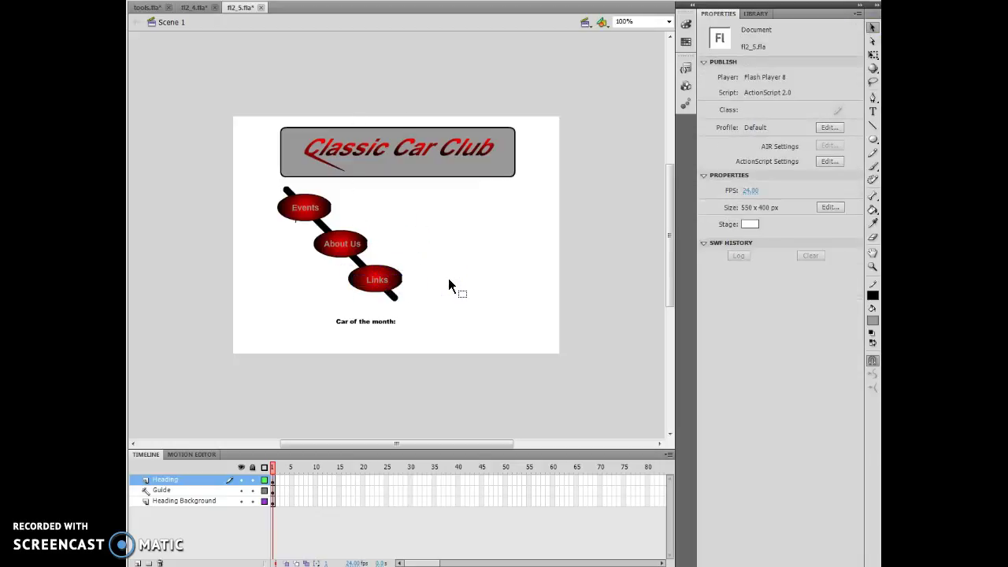